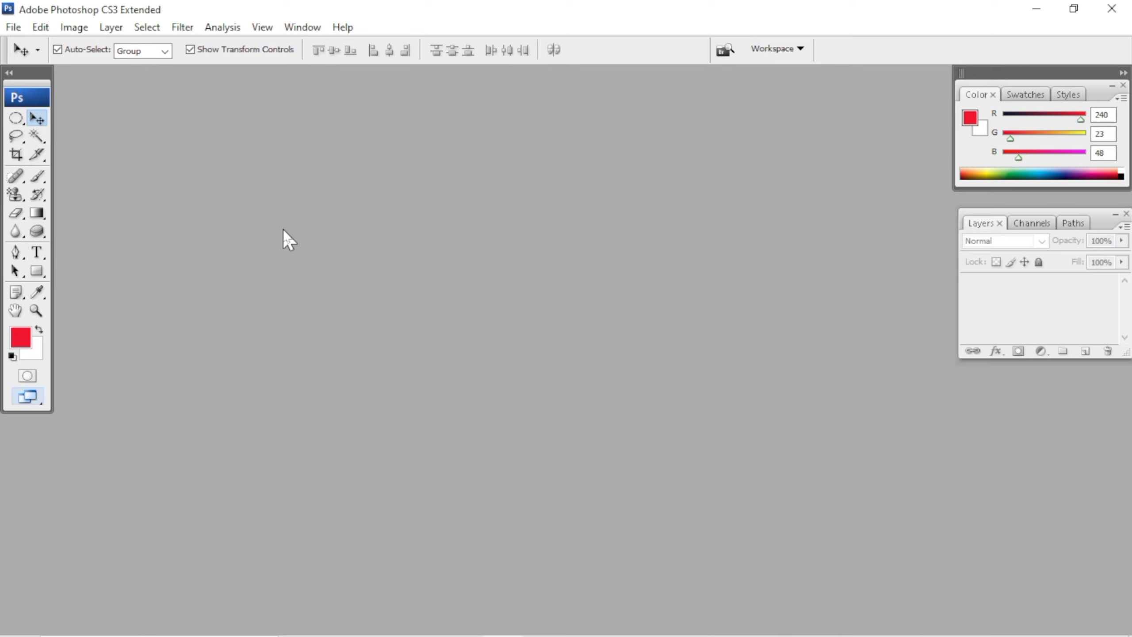
Open the portrait Real Tutorial (7).jpg through the Open dialog.
double_click(281, 258)
scroll(545, 343, down, 2)
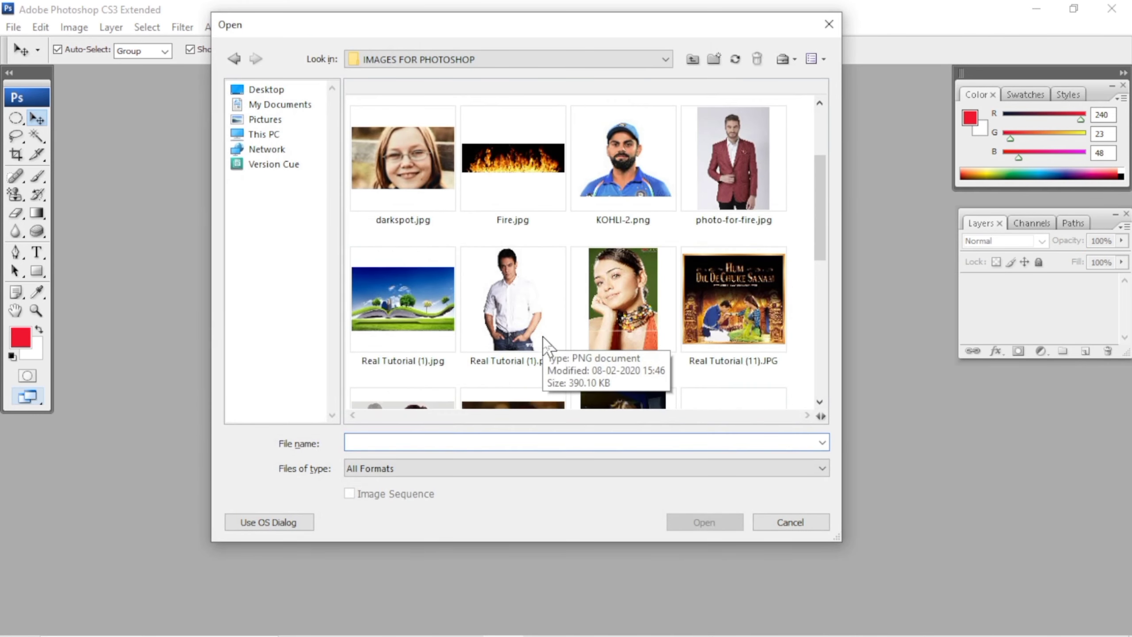
scroll(544, 344, down, 3)
click(546, 352)
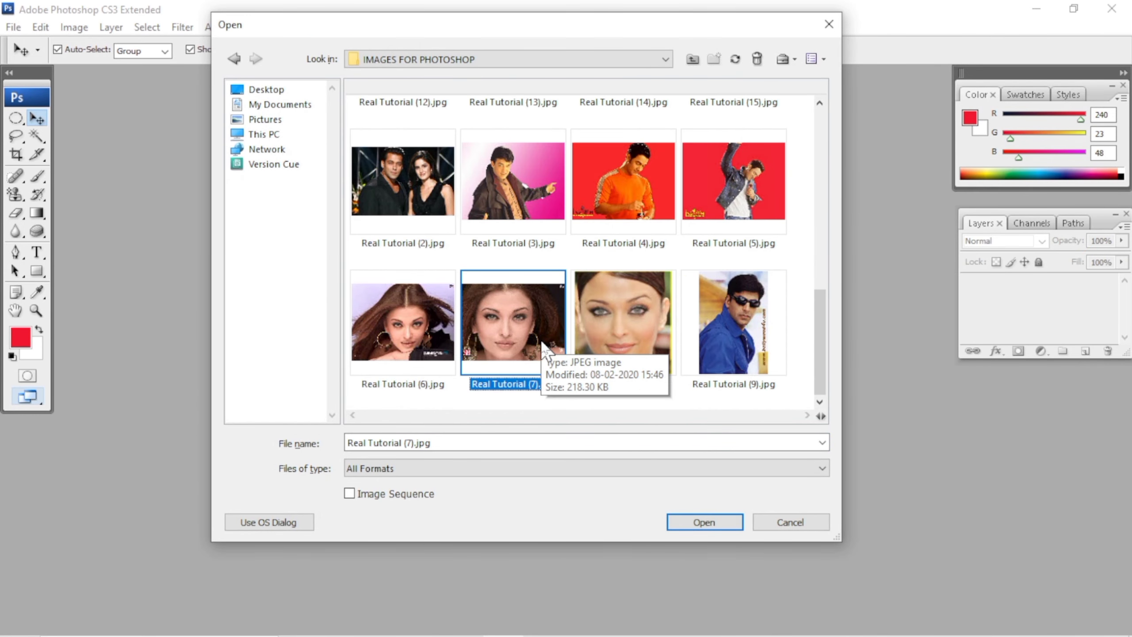
click(702, 523)
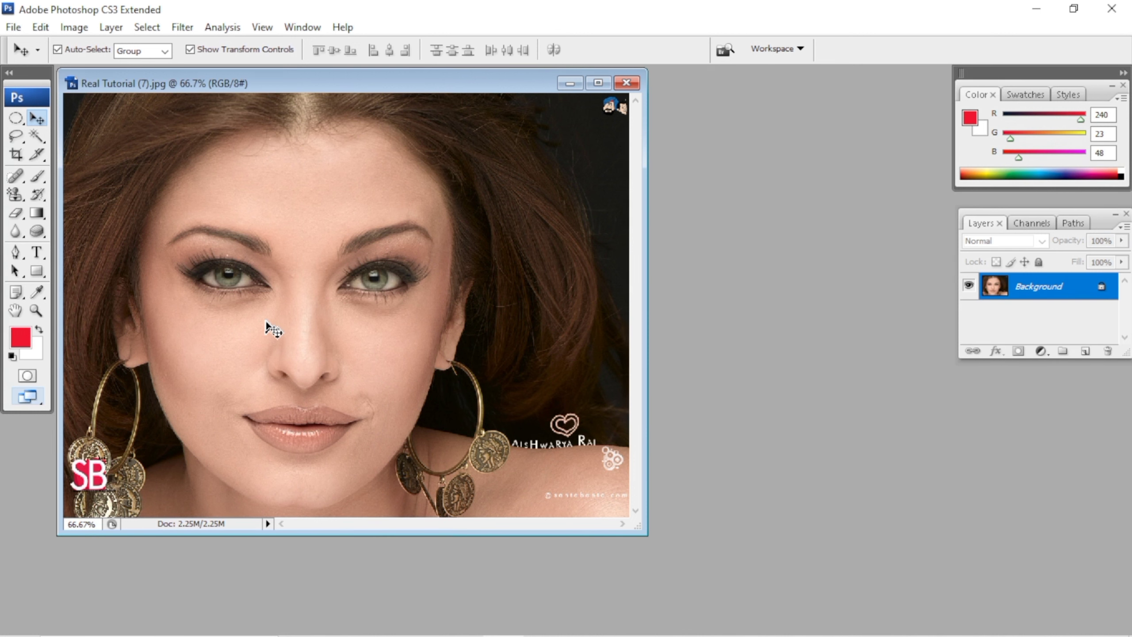
Zoom in toward the eye with Ctrl++, then back out with Ctrl+-.
key(ctrl+plus)
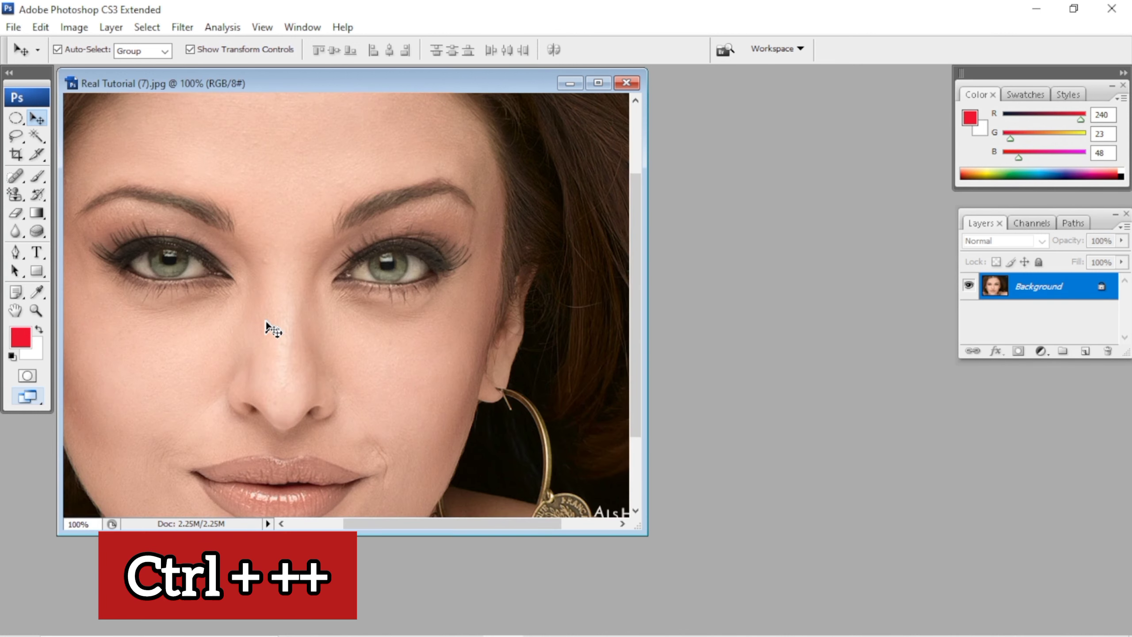
key(ctrl+plus)
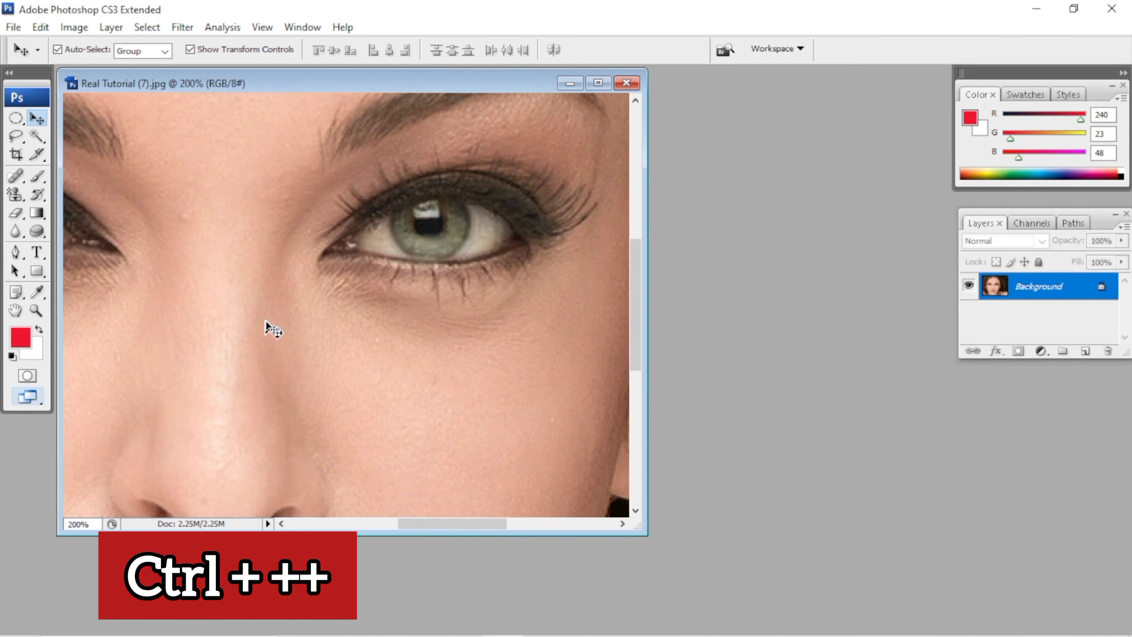
key(ctrl+minus)
key(ctrl+minus)
key(ctrl+minus)
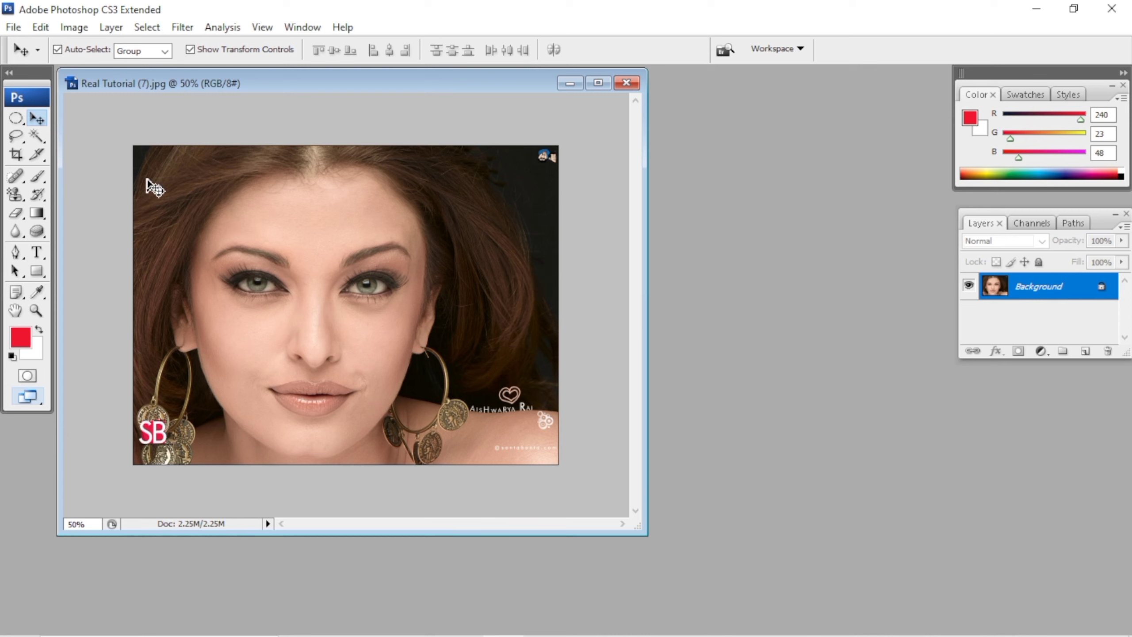
Zoom in step by step on the top-left hair with Ctrl+Space clicks.
key(ctrl+space)
ctrl+click(147, 179)
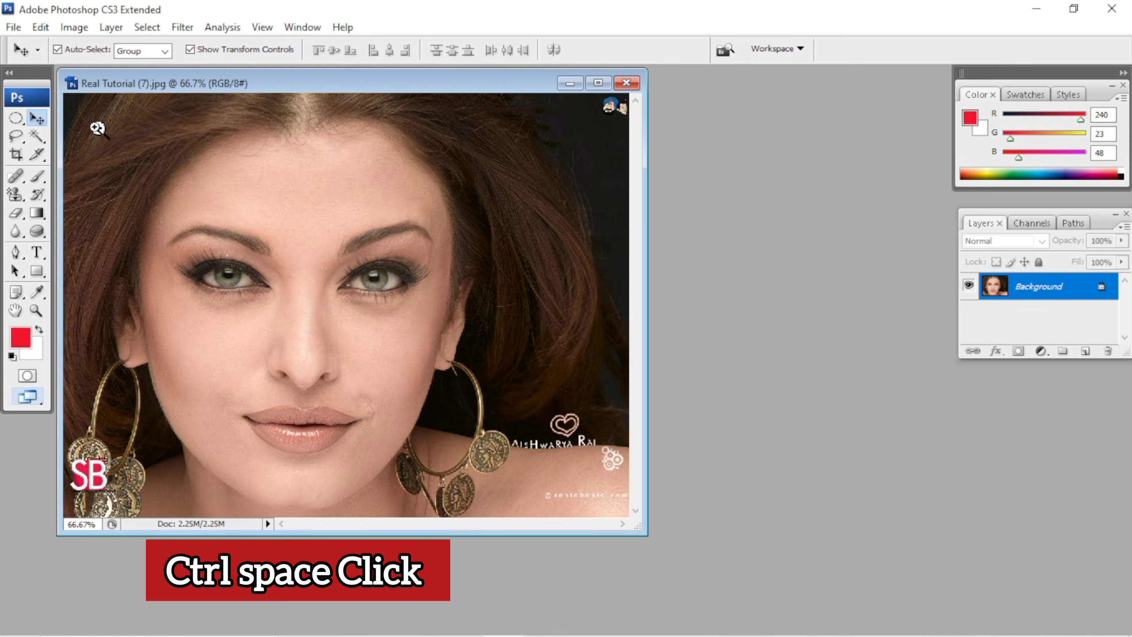
ctrl+click(70, 107)
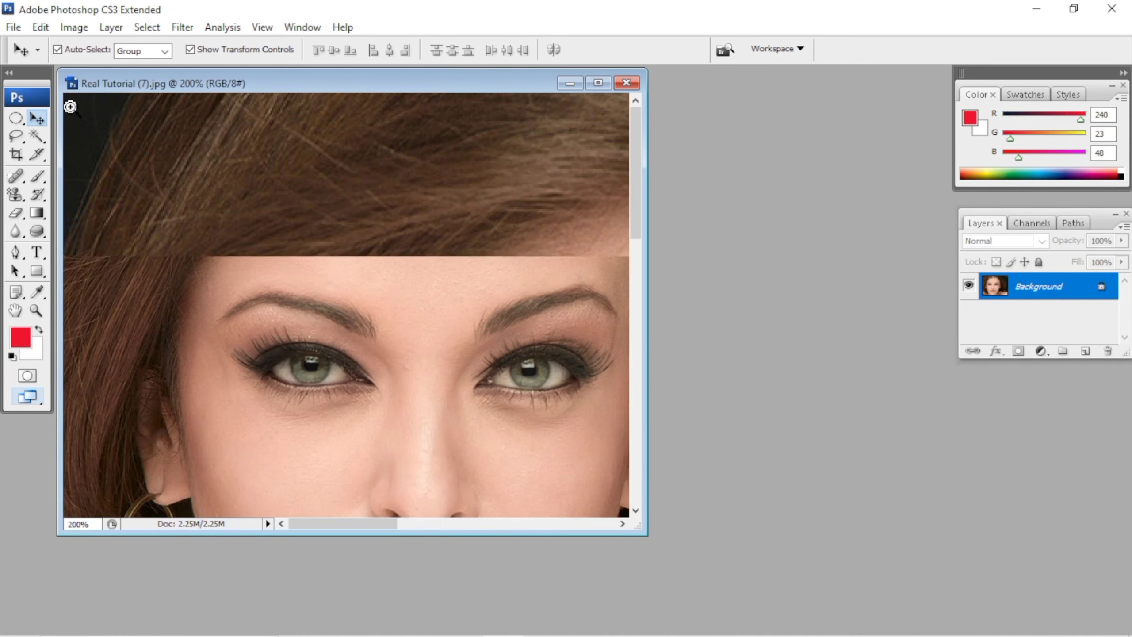
ctrl+click(70, 107)
ctrl+click(70, 107)
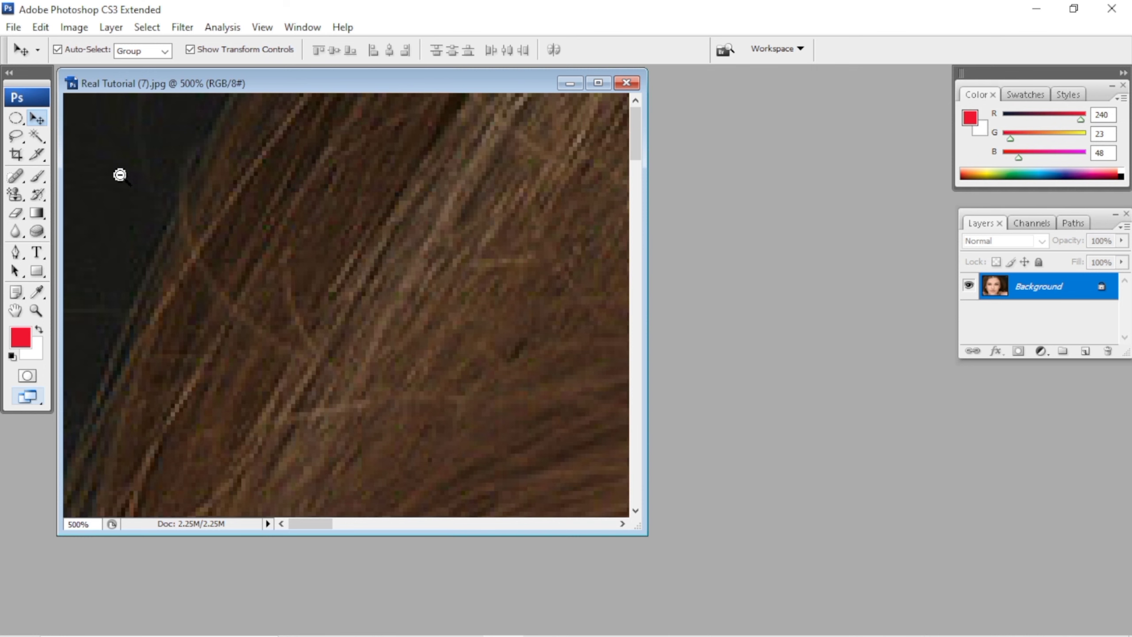
Zoom back out with Ctrl+Alt+Space clicks, then apply Fit on Screen with Ctrl+0.
ctrl+alt+click(119, 174)
ctrl+alt+click(119, 174)
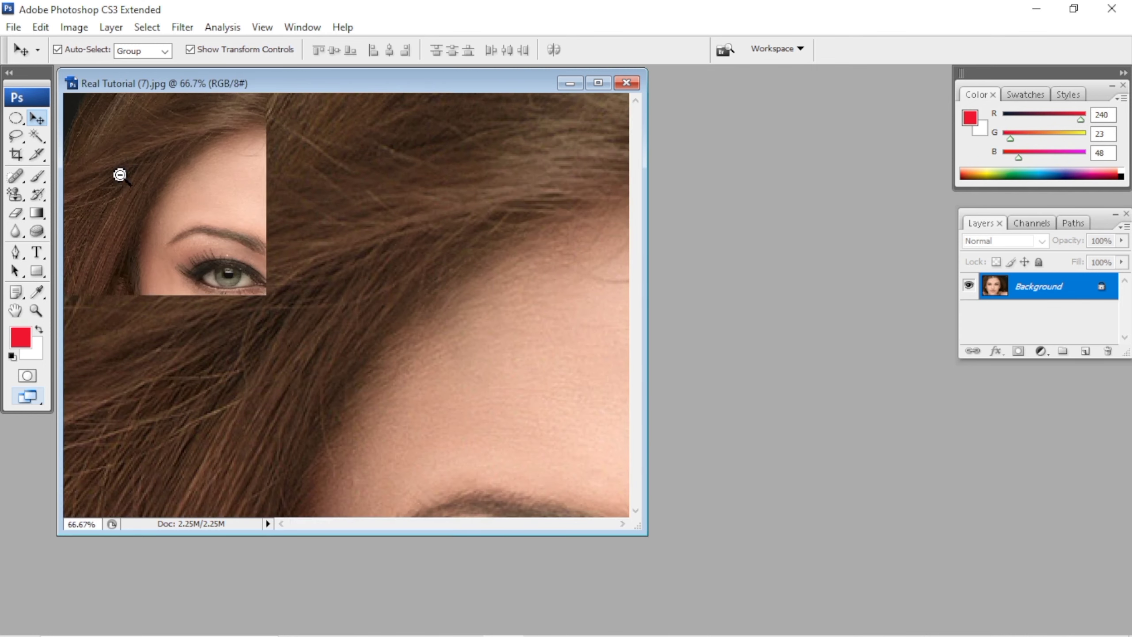
ctrl+alt+click(119, 175)
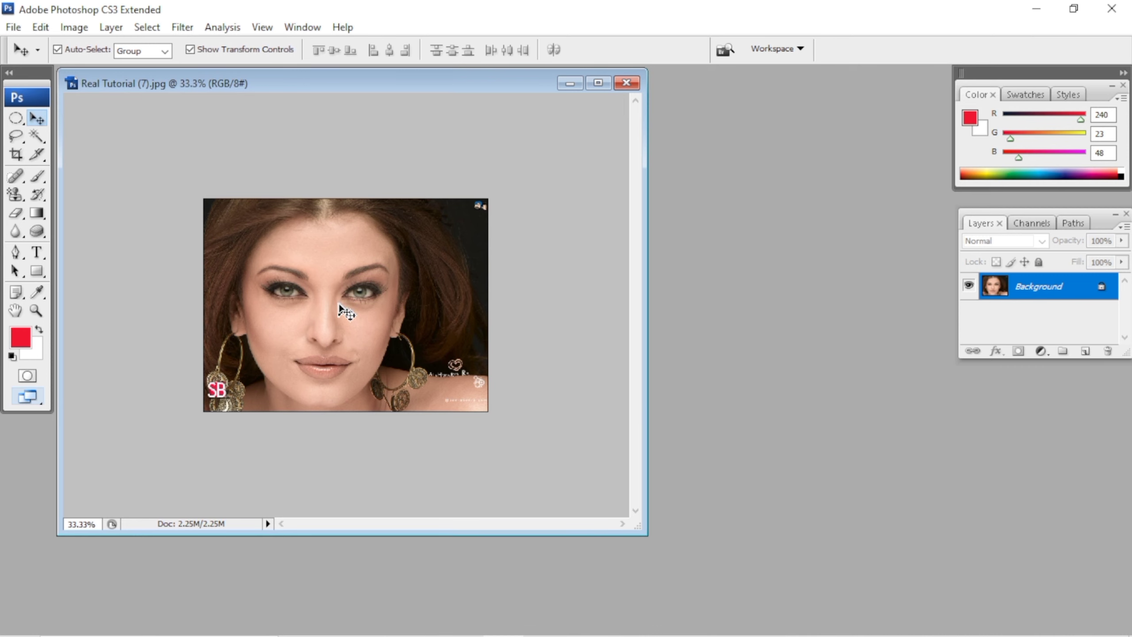
key(ctrl+0)
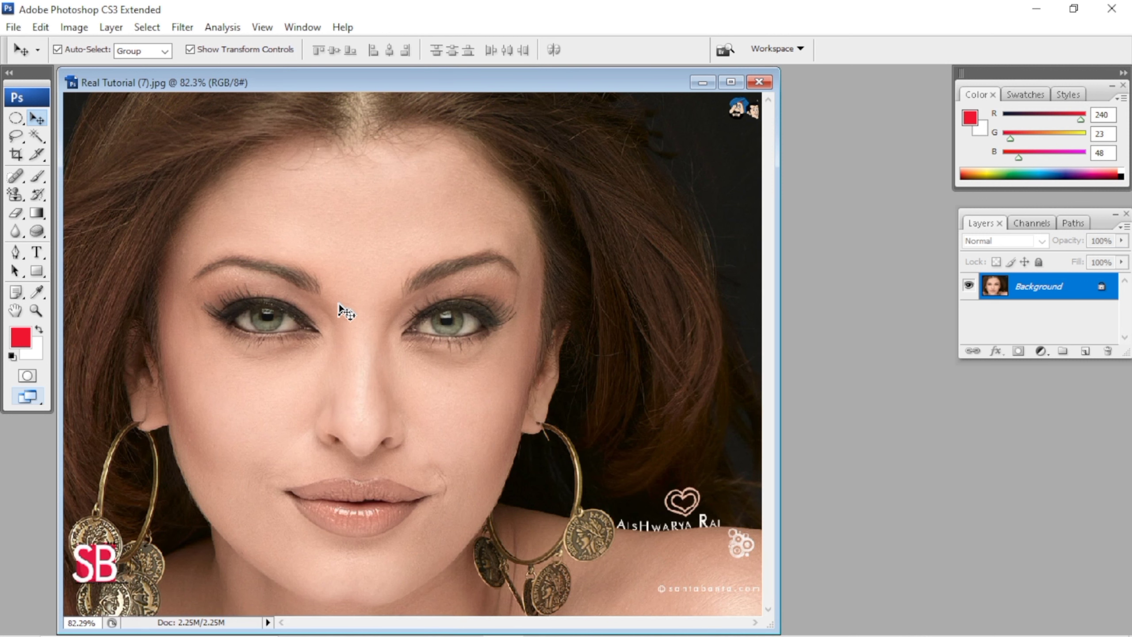
Widen the document window and add an empty Layer 1 above Background.
drag(779, 591, 958, 591)
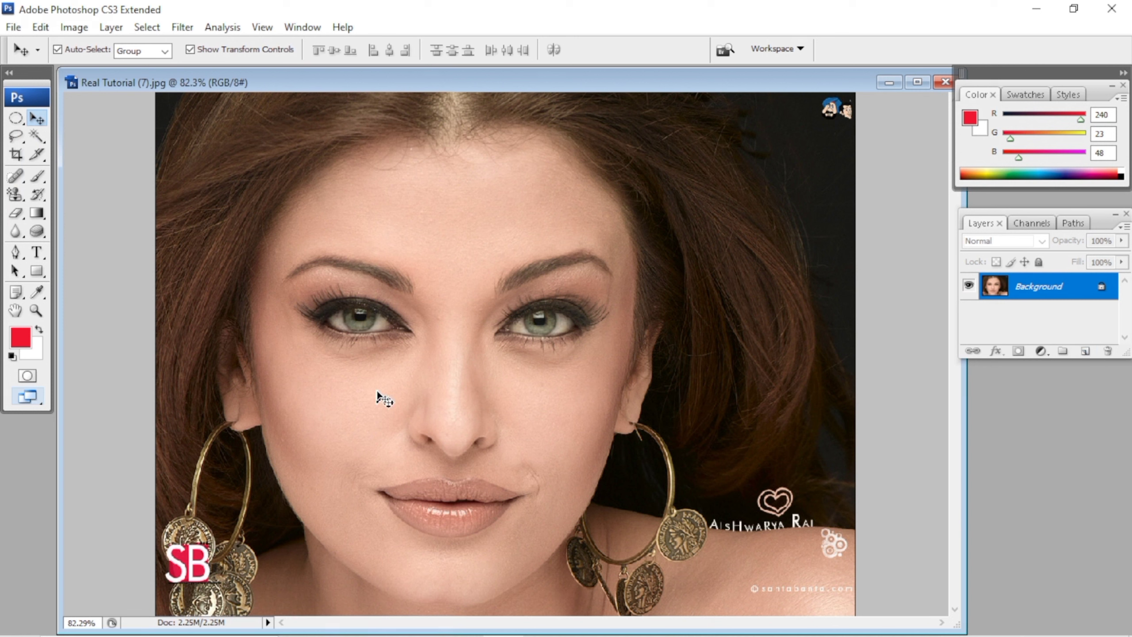
click(1084, 351)
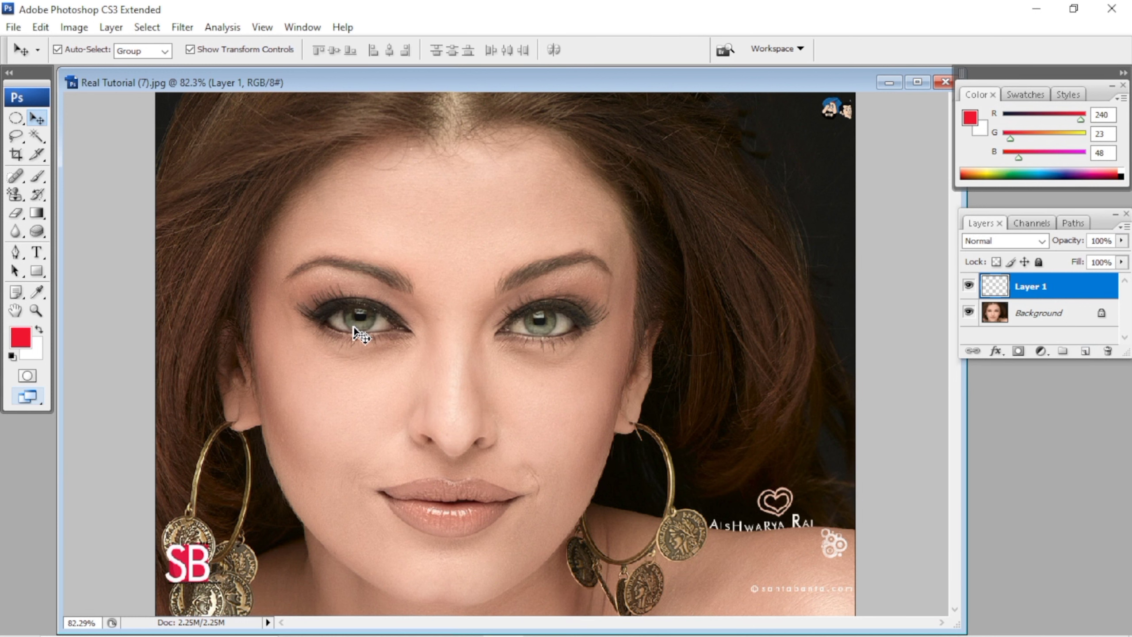
Zoom the portrait to 200% and pan until both eyes are centred.
key(ctrl+plus)
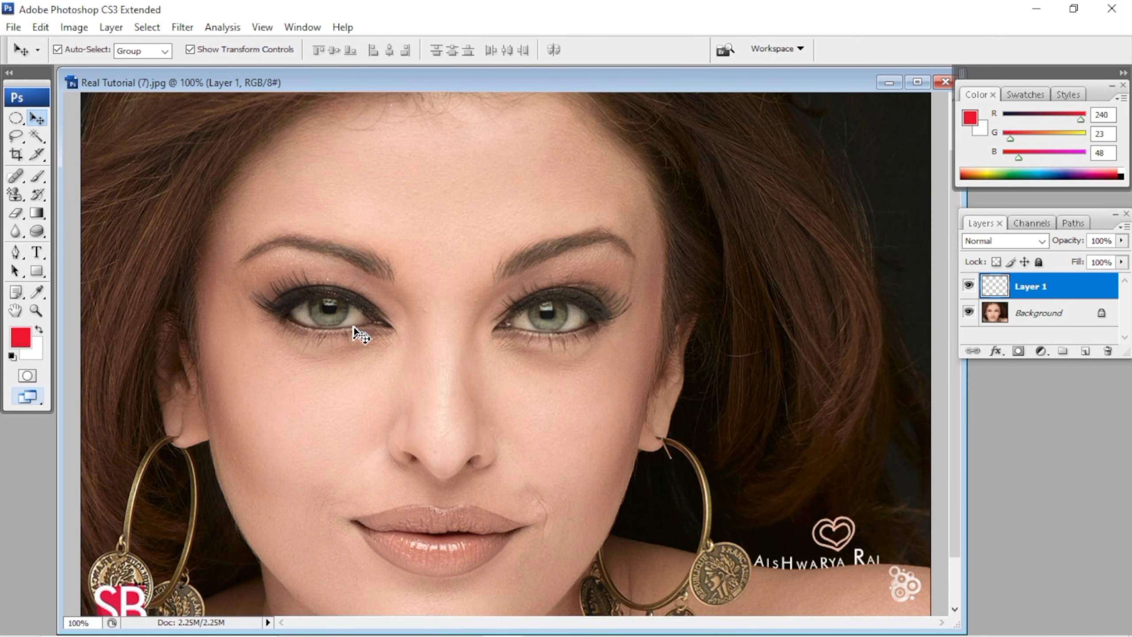
key(ctrl+plus)
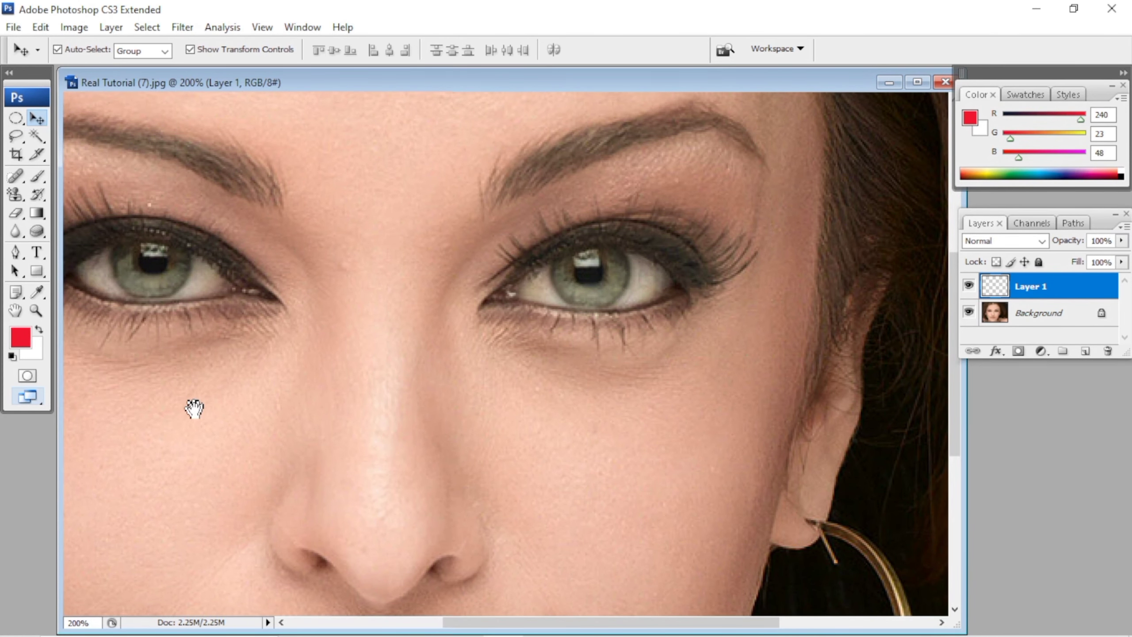
drag(195, 408, 359, 430)
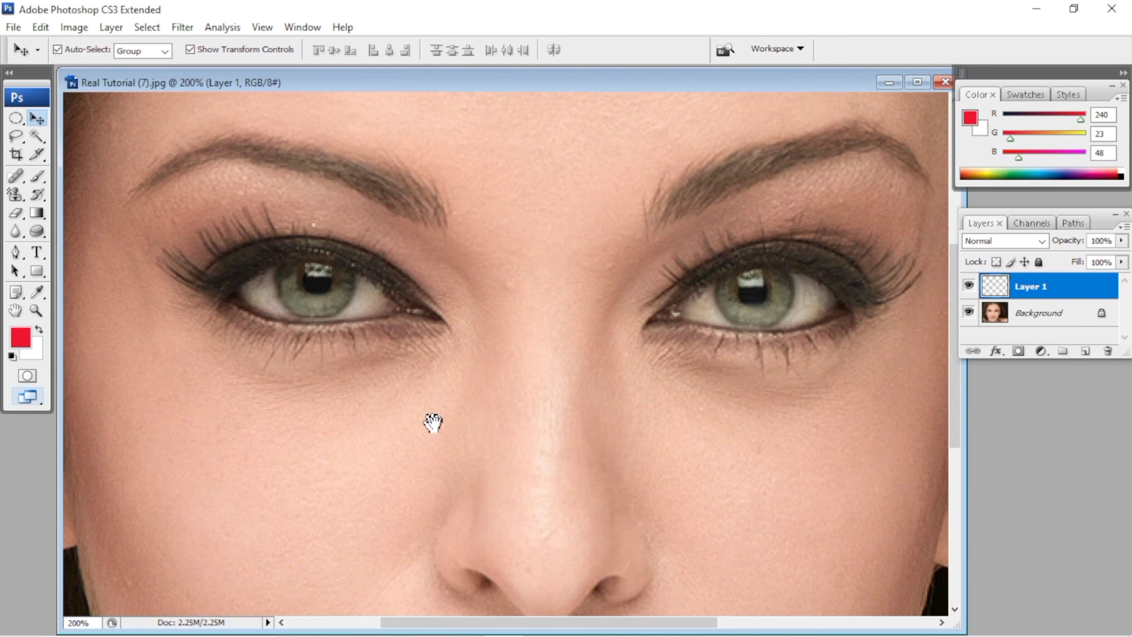
drag(435, 422, 420, 467)
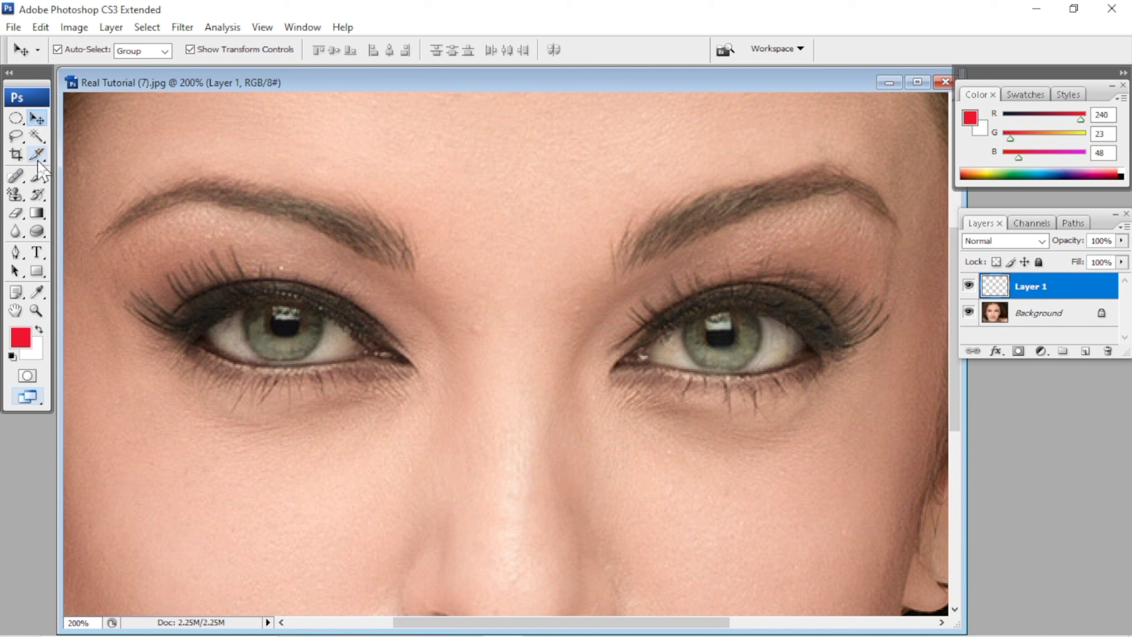
Choose the Elliptical Marquee Tool with a 3 px feather.
click(15, 117)
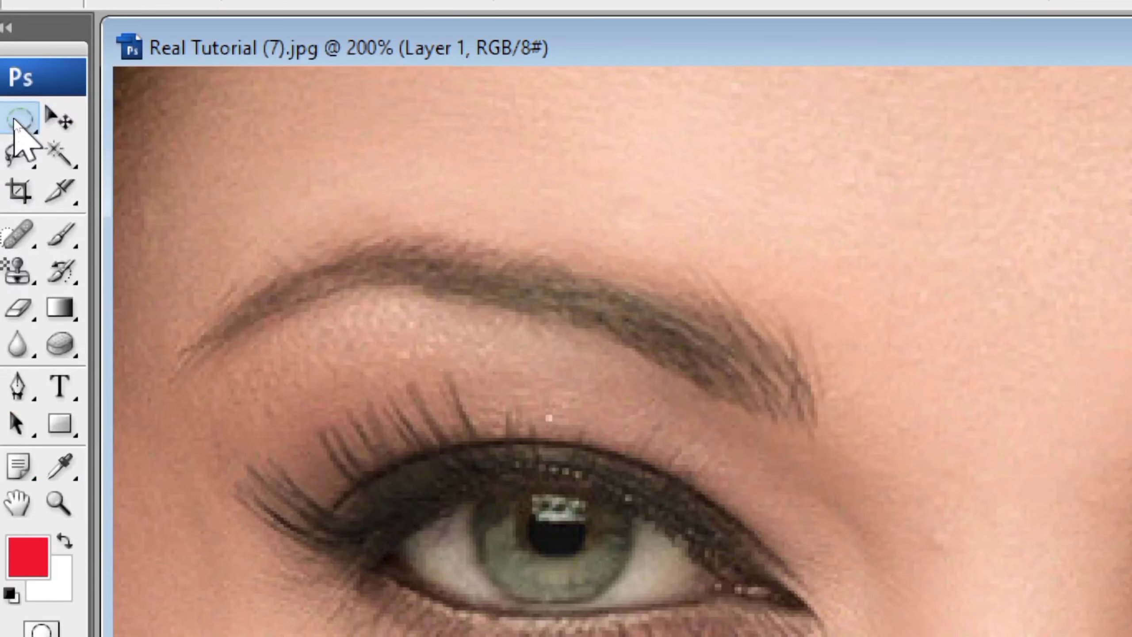
right_click(13, 119)
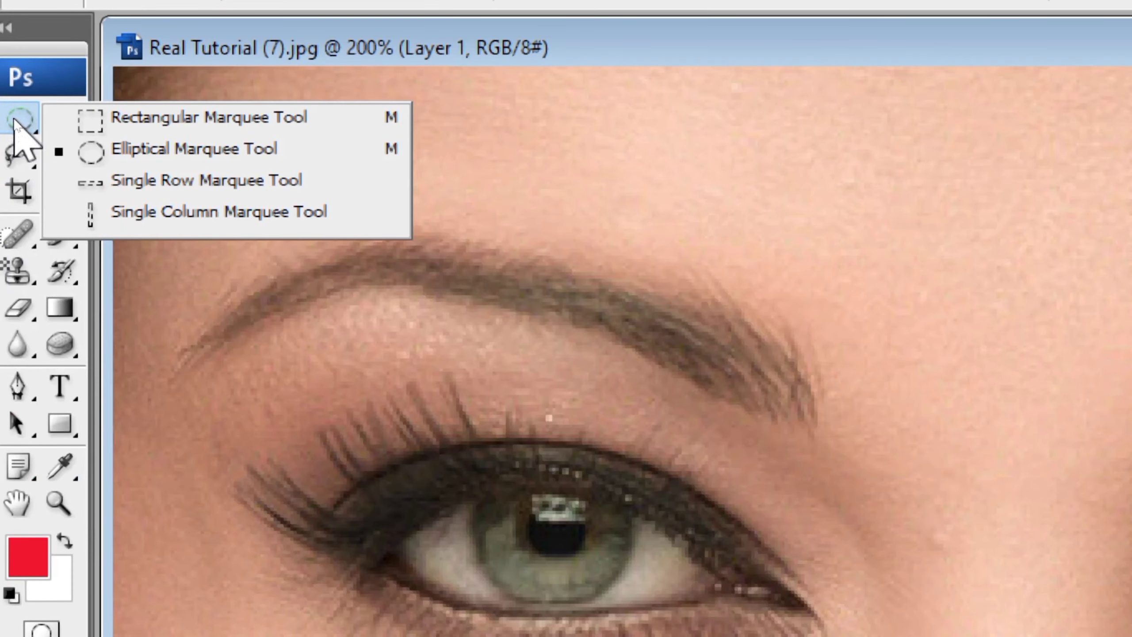
click(195, 149)
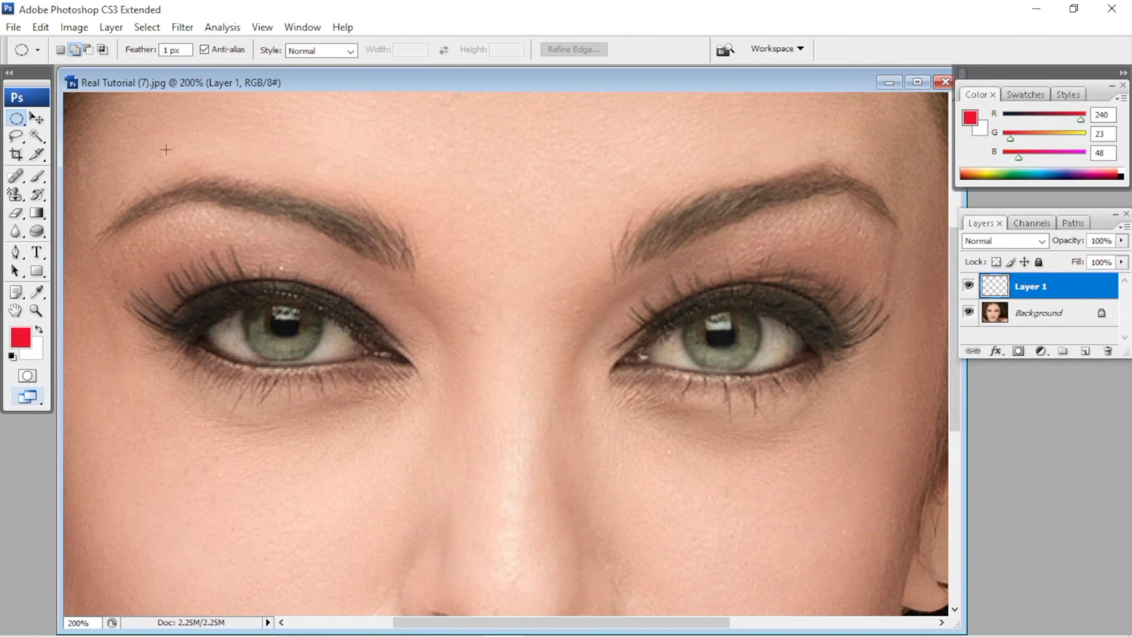
click(168, 50)
key(BackSpace)
text(3)
Draw an oval around the left iris and add an oval around the right iris.
drag(248, 304, 317, 358)
drag(317, 358, 320, 362)
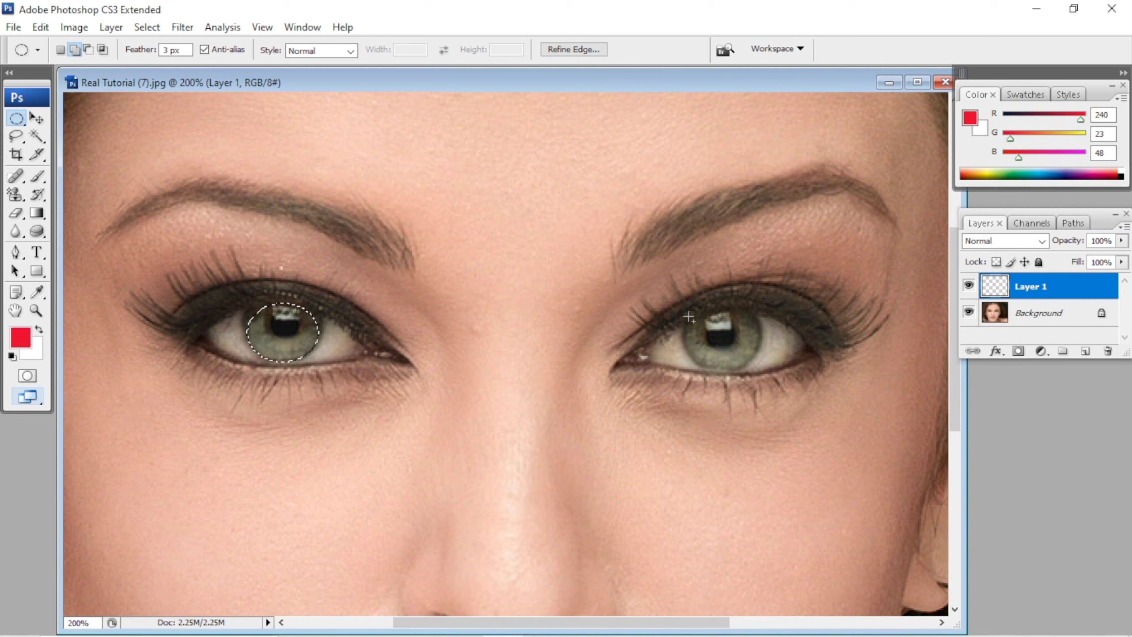
drag(689, 316, 759, 372)
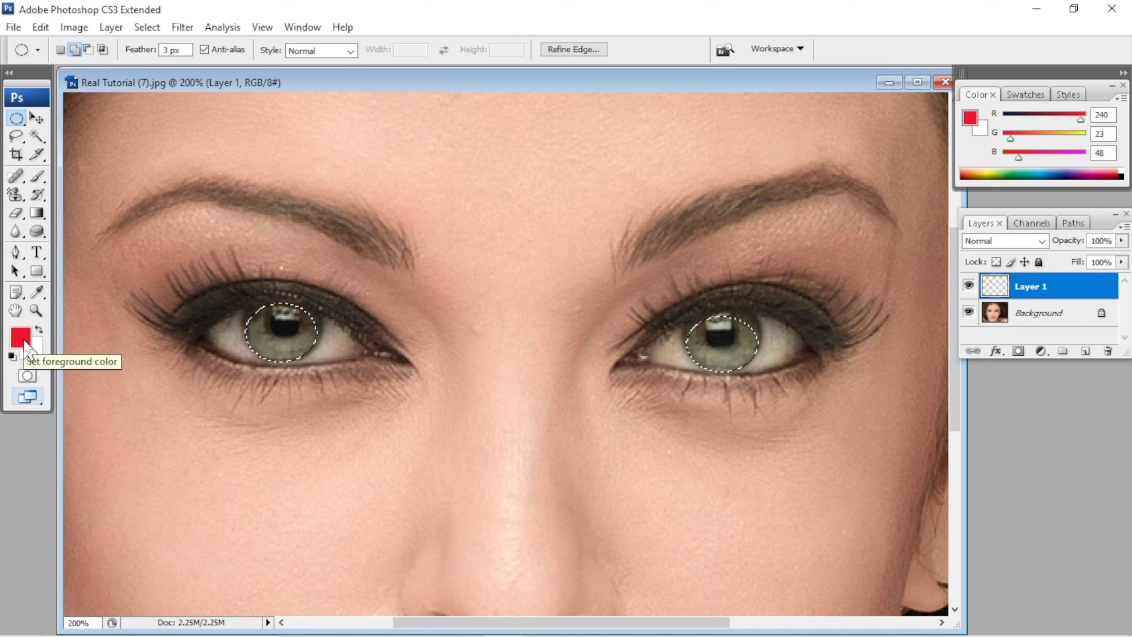
Set the foreground colour to vivid blue (R14 G20 B244) in the Color Picker.
click(23, 341)
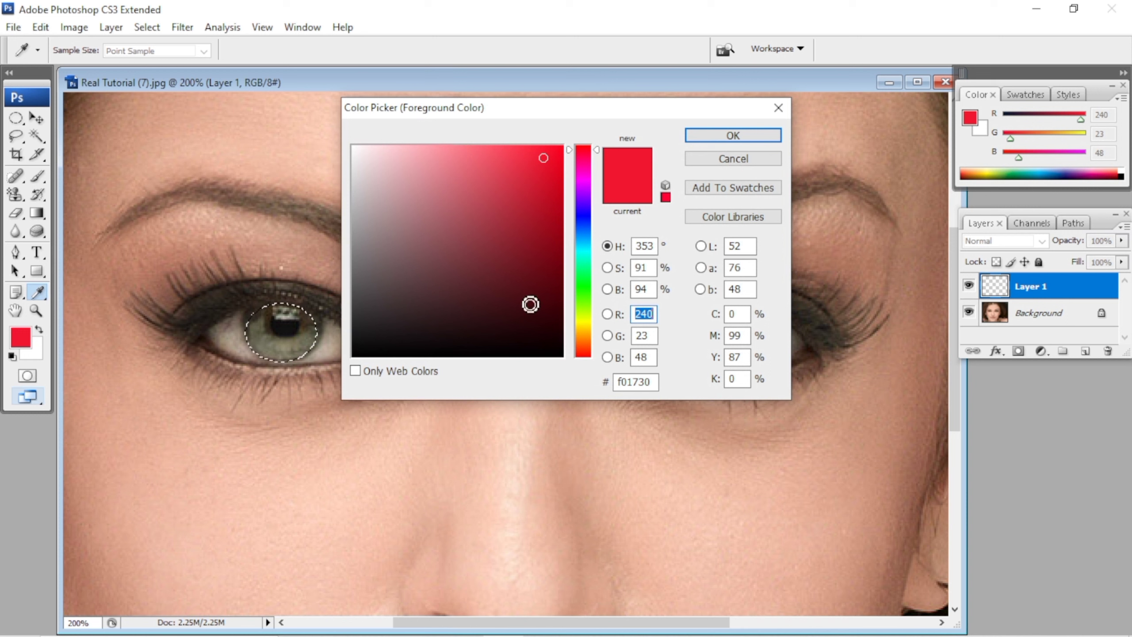
click(581, 217)
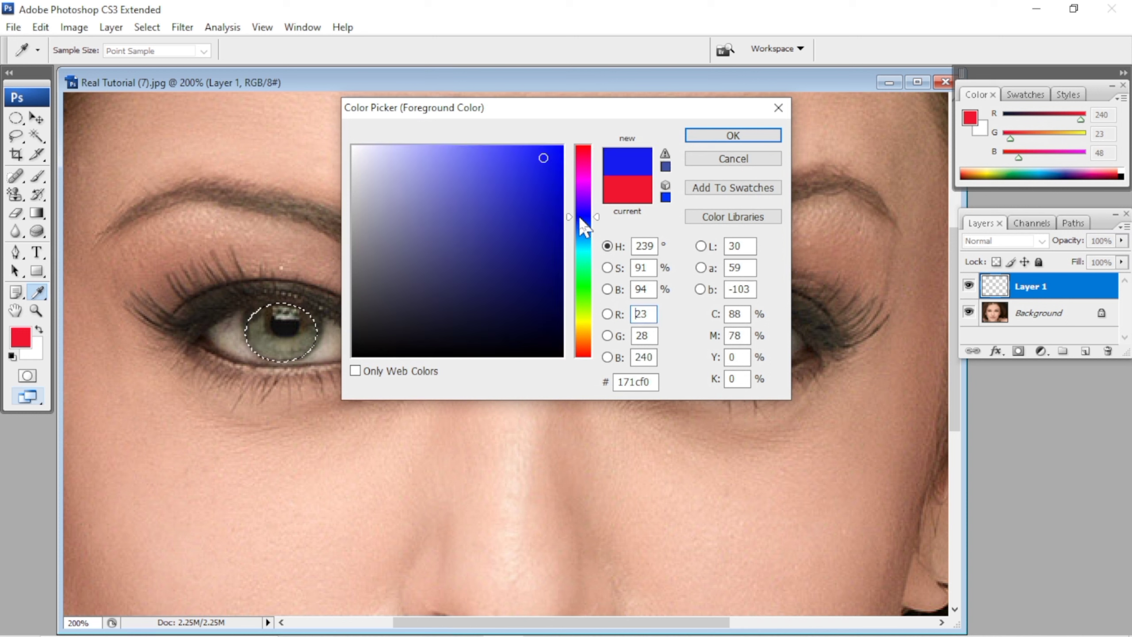
click(552, 174)
drag(552, 174, 550, 155)
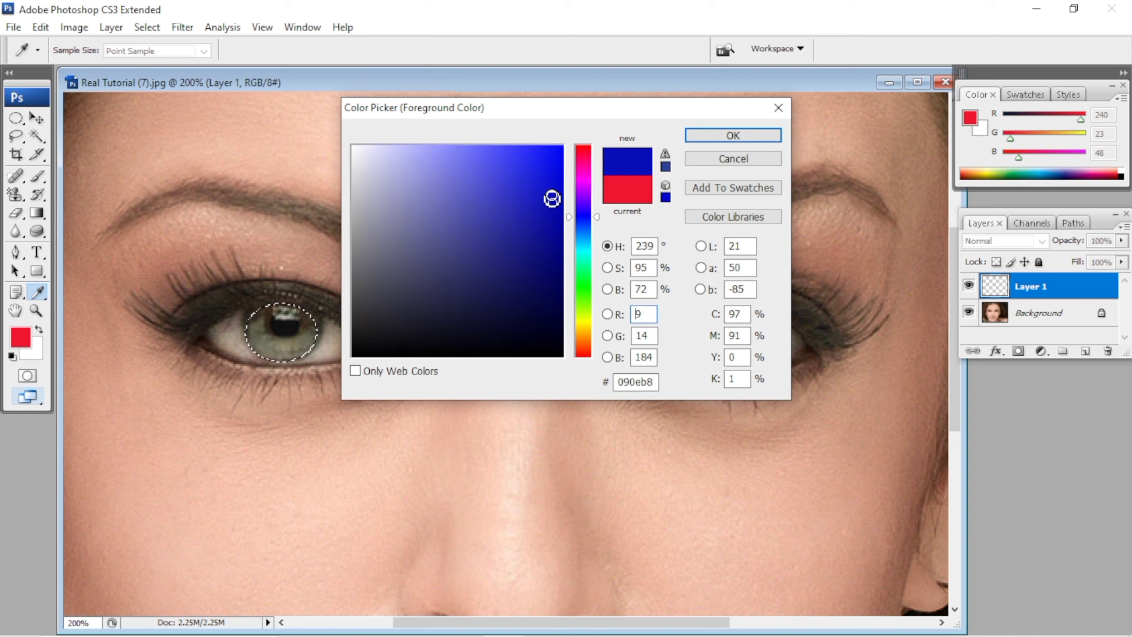
click(744, 142)
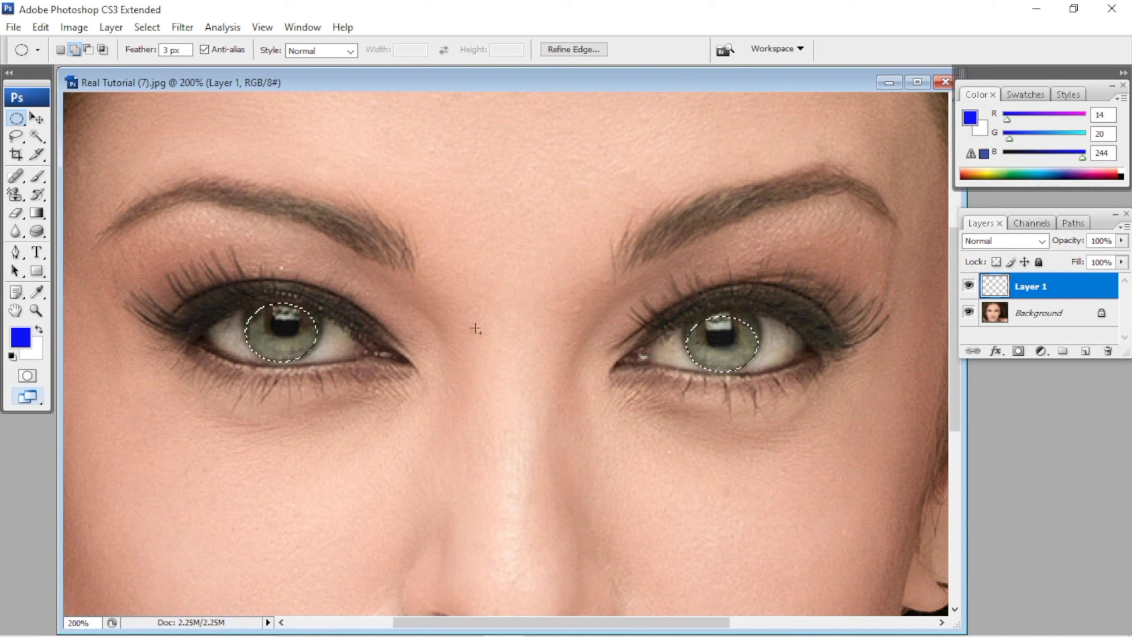
Fill both iris selections with blue, trying a white fill for comparison before settling on blue.
key(alt)
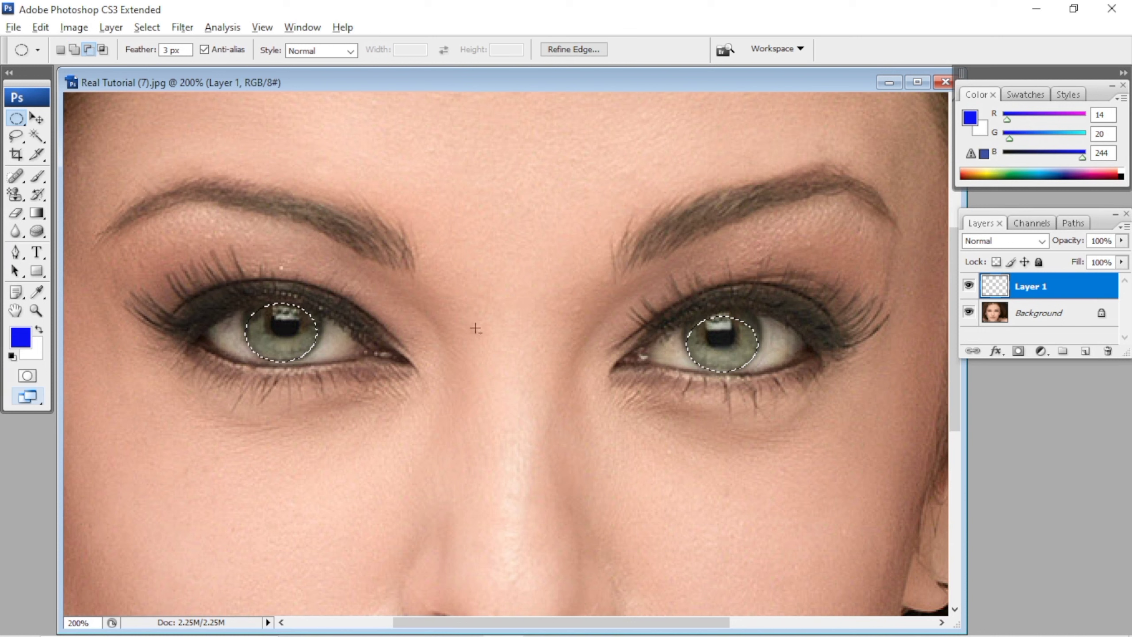
key(alt+BackSpace)
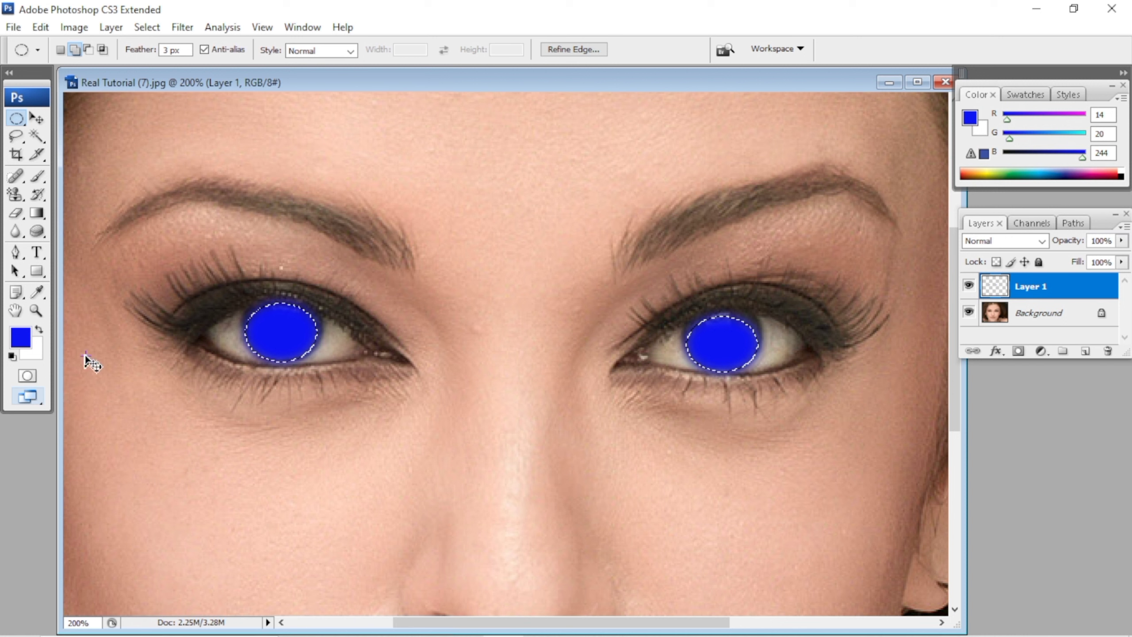
key(ctrl+z)
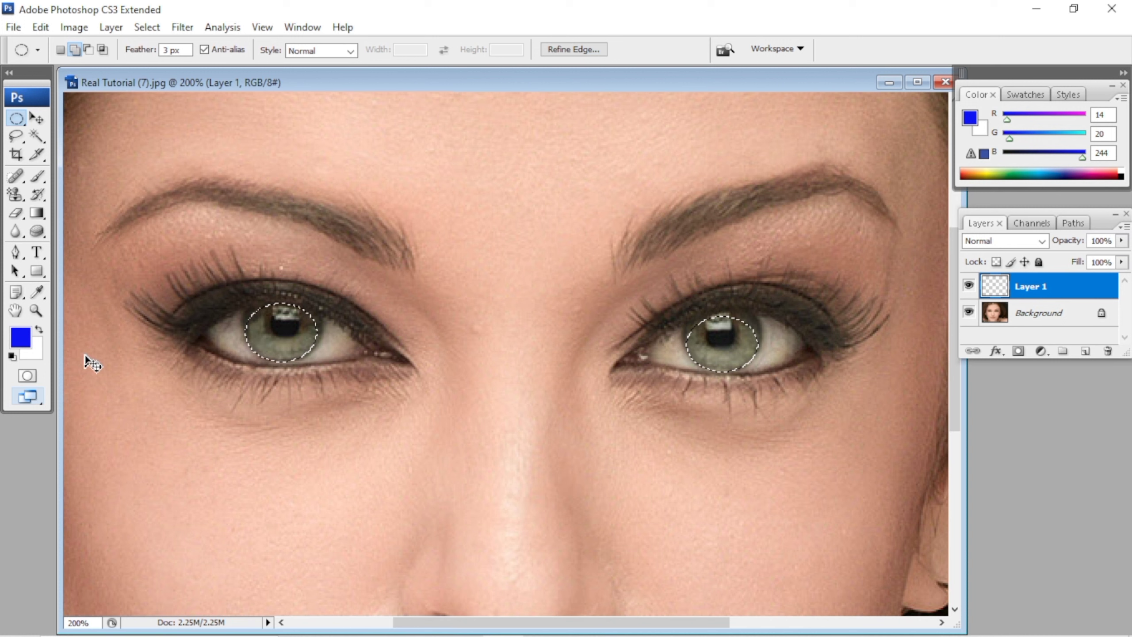
key(ctrl+BackSpace)
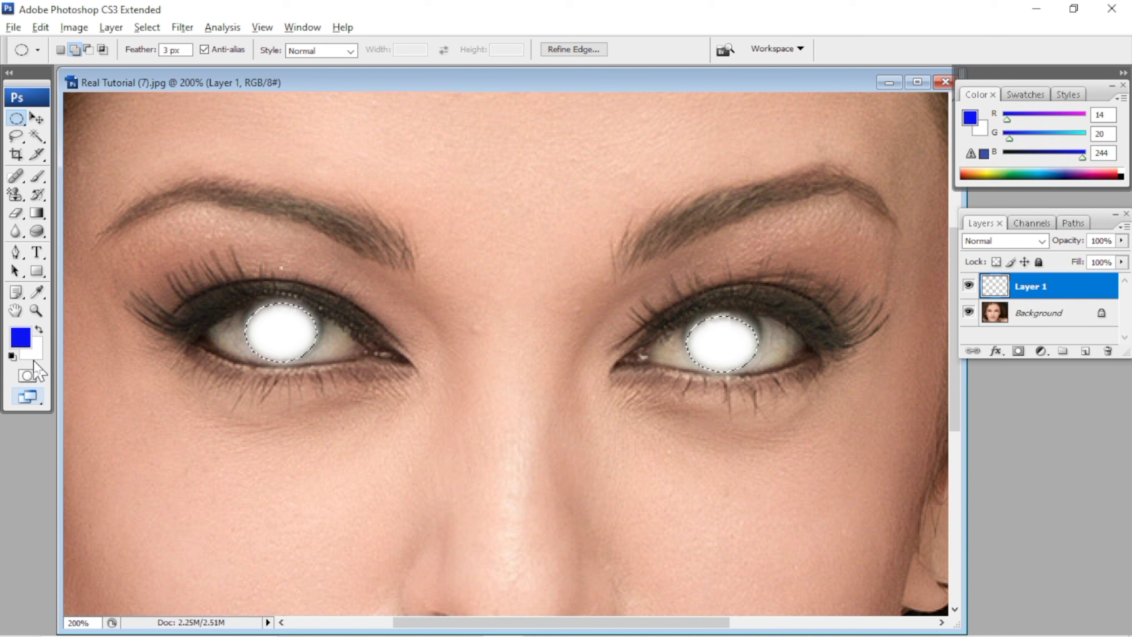
key(alt+BackSpace)
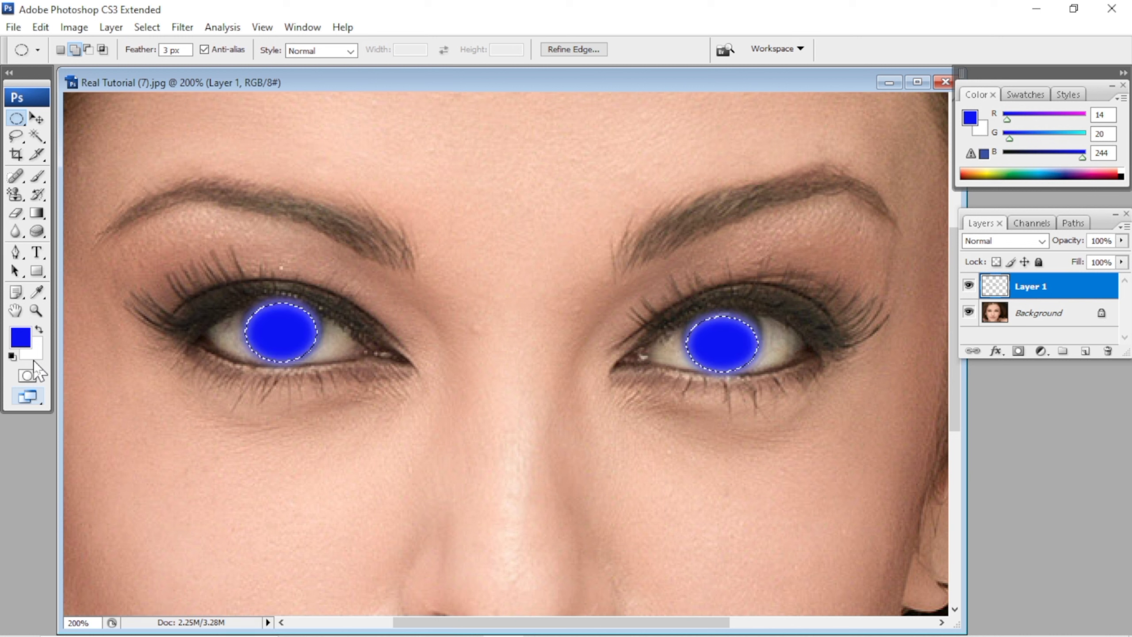
key(ctrl+BackSpace)
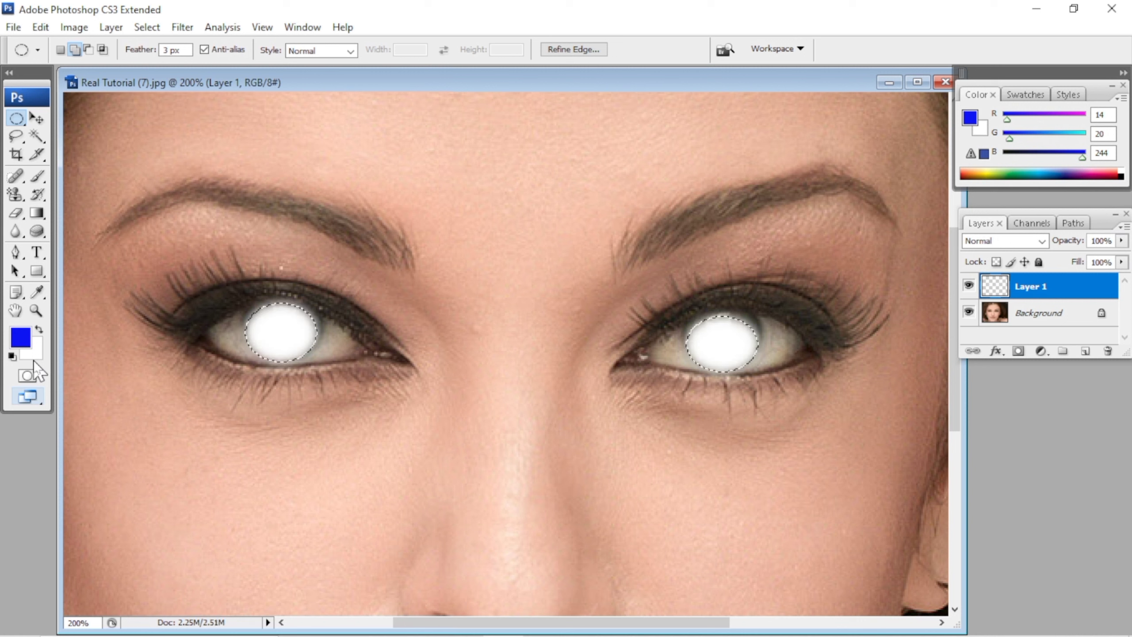
key(Delete)
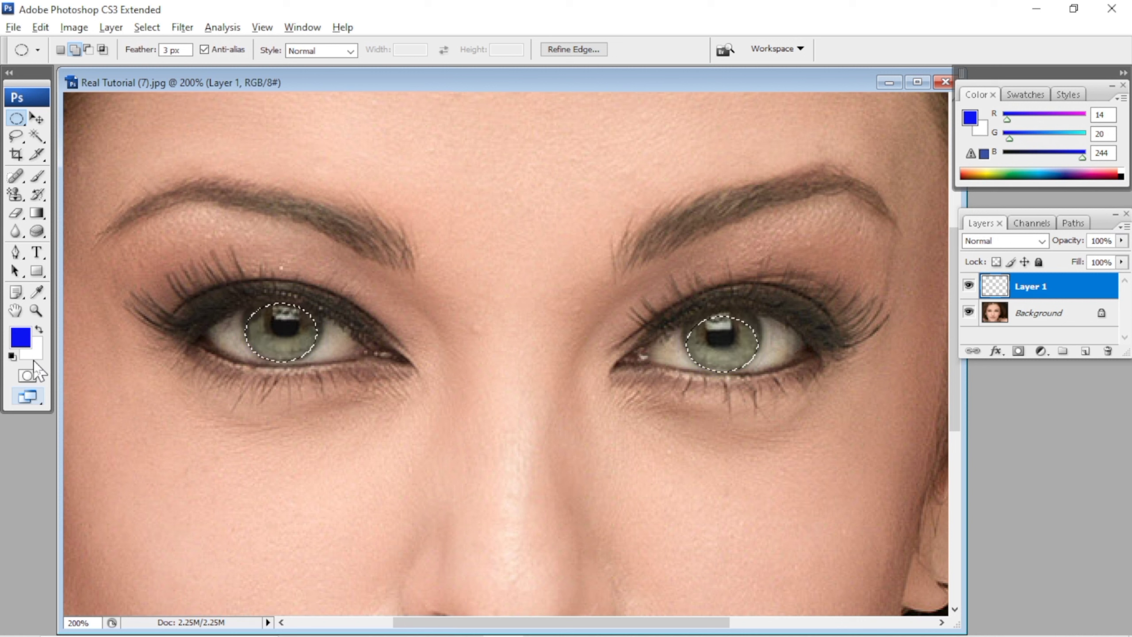
key(alt+BackSpace)
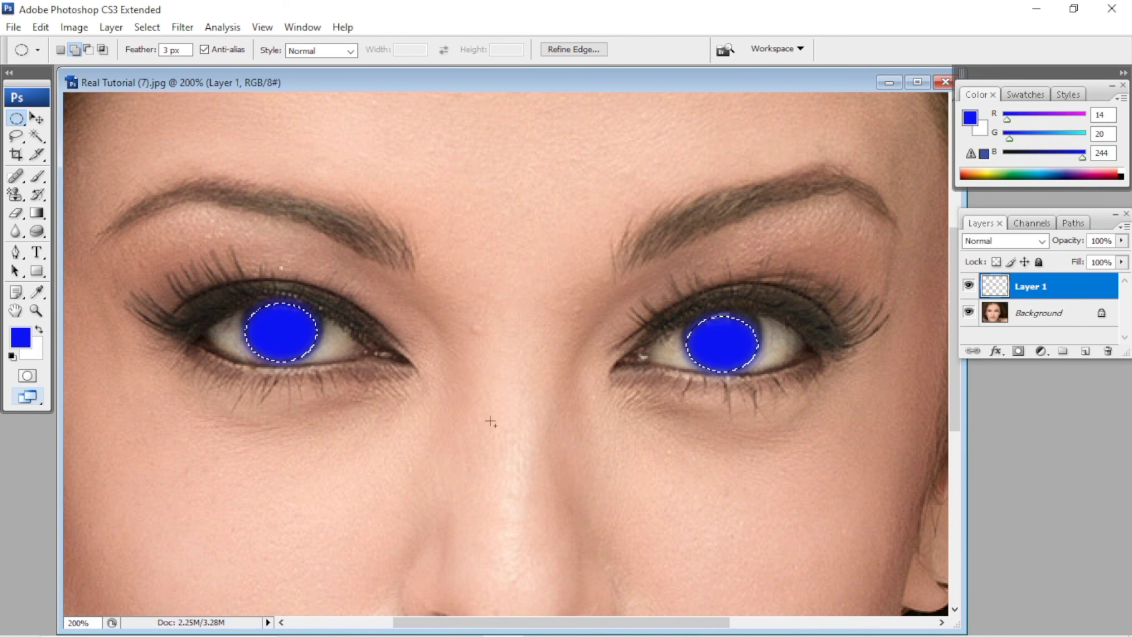
Lower Layer 1 opacity to about 38% and deselect the irises.
scroll(364, 347, down, 1)
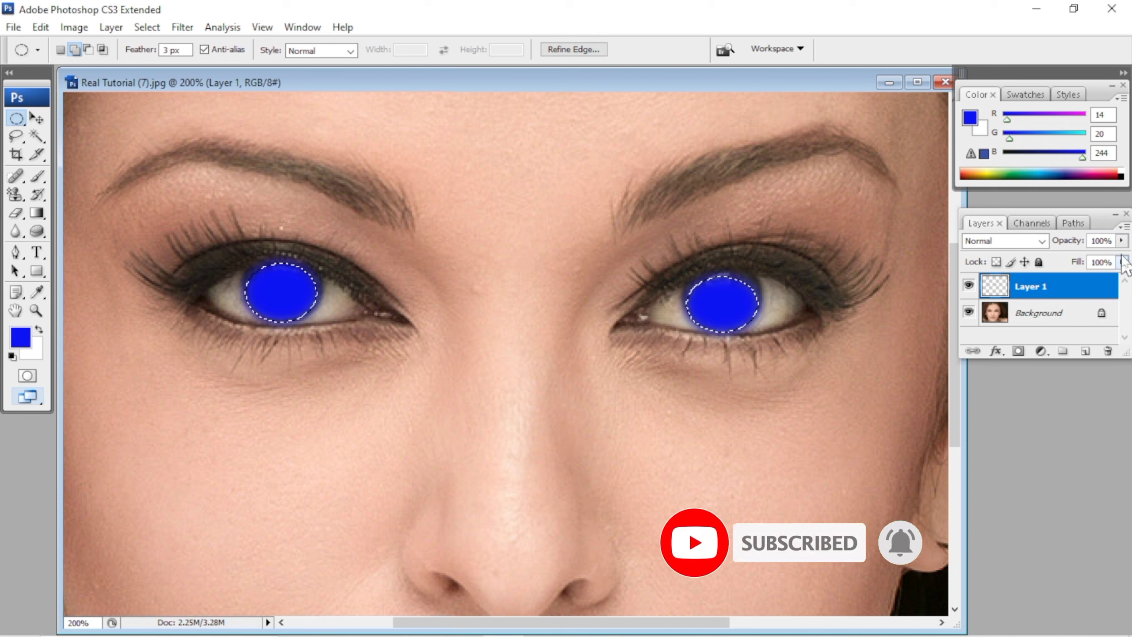
click(1123, 262)
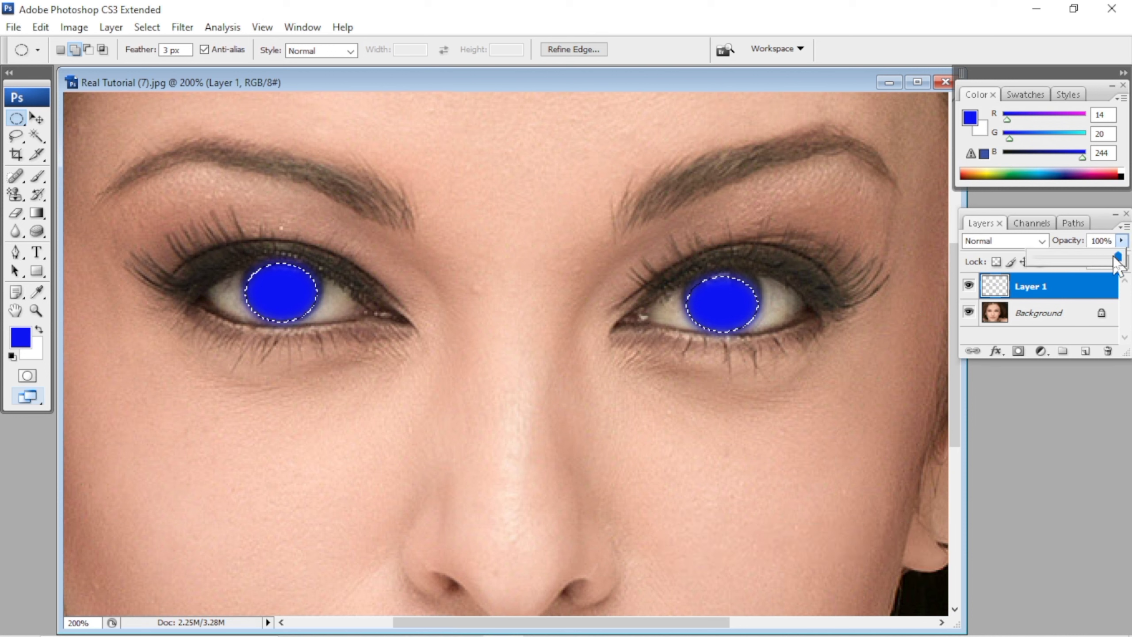
drag(1114, 259, 1072, 261)
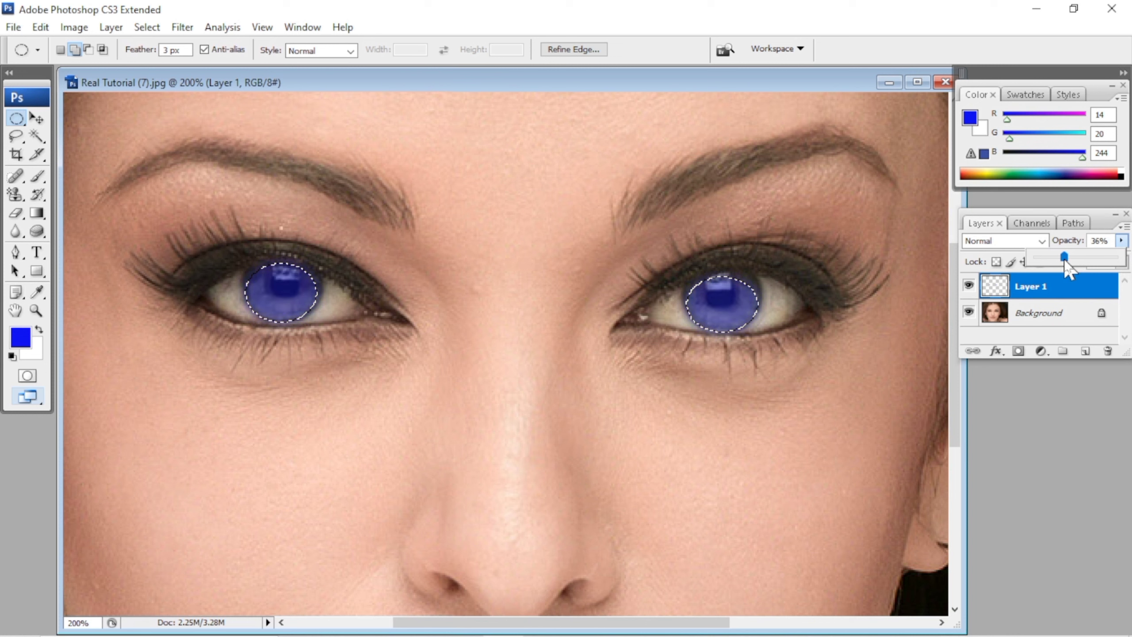
drag(1064, 261, 1059, 261)
click(508, 301)
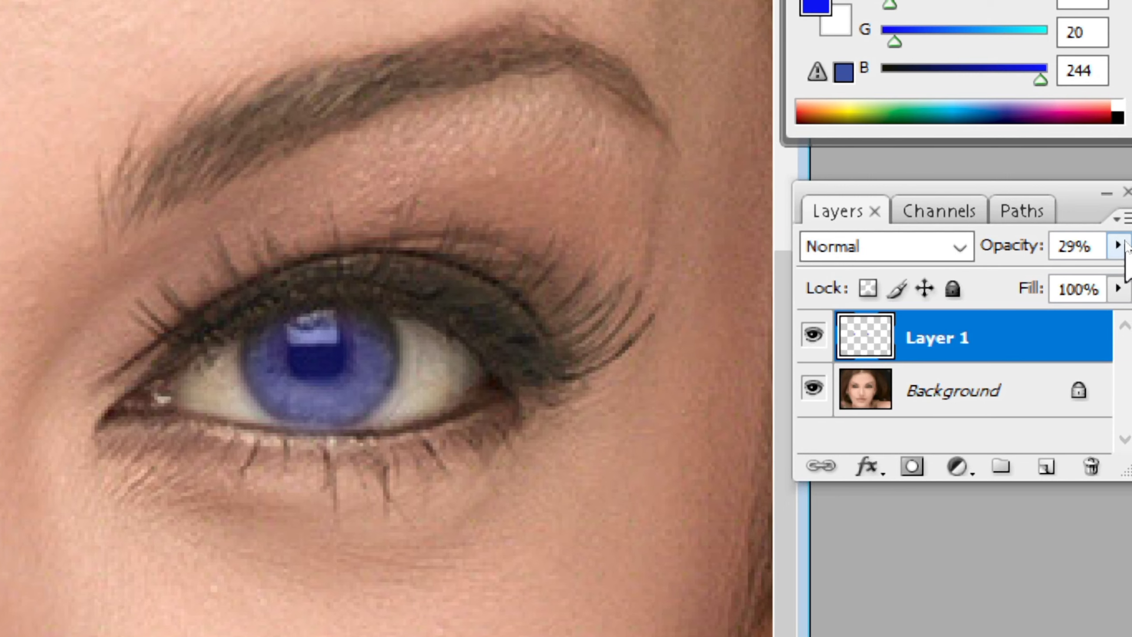
click(1118, 245)
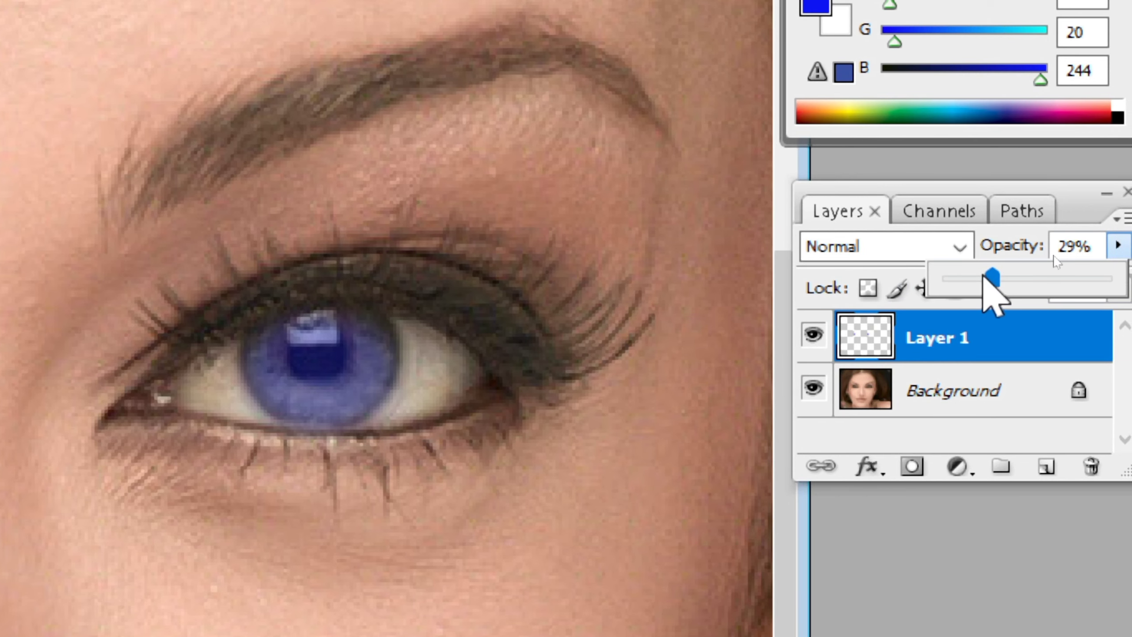
mouse_move(984, 280)
mouse_down()
mouse_move(1114, 280)
mouse_move(1001, 280)
mouse_up()
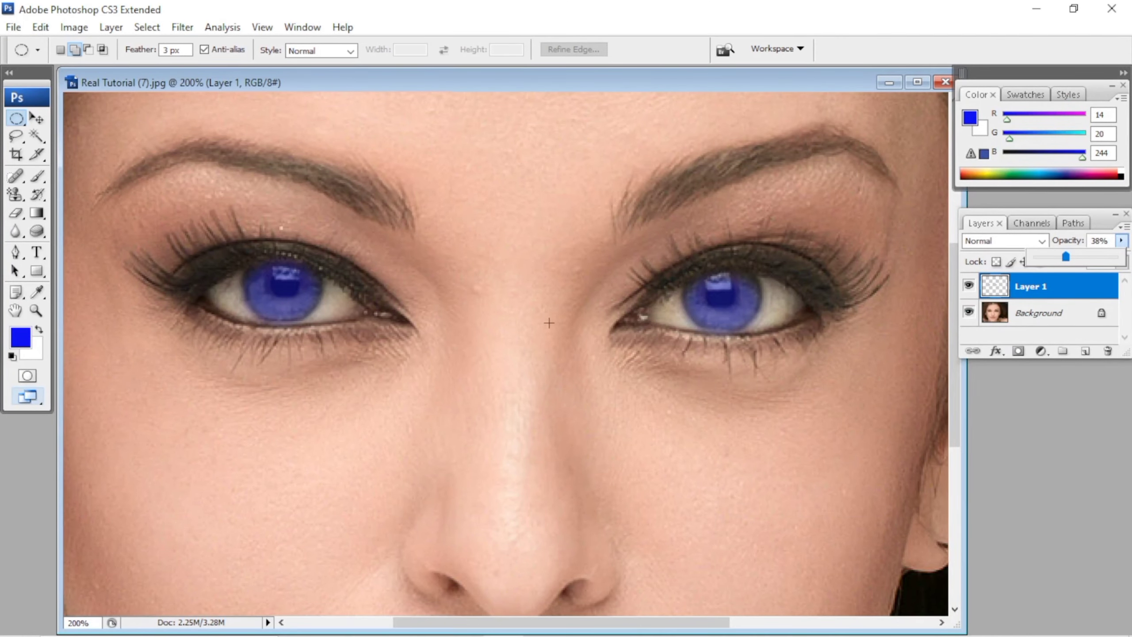
Scroll down to the lips and trace the upper lip edge with the Pen Tool.
scroll(548, 321, down, 2)
scroll(546, 324, down, 3)
scroll(546, 325, down, 2)
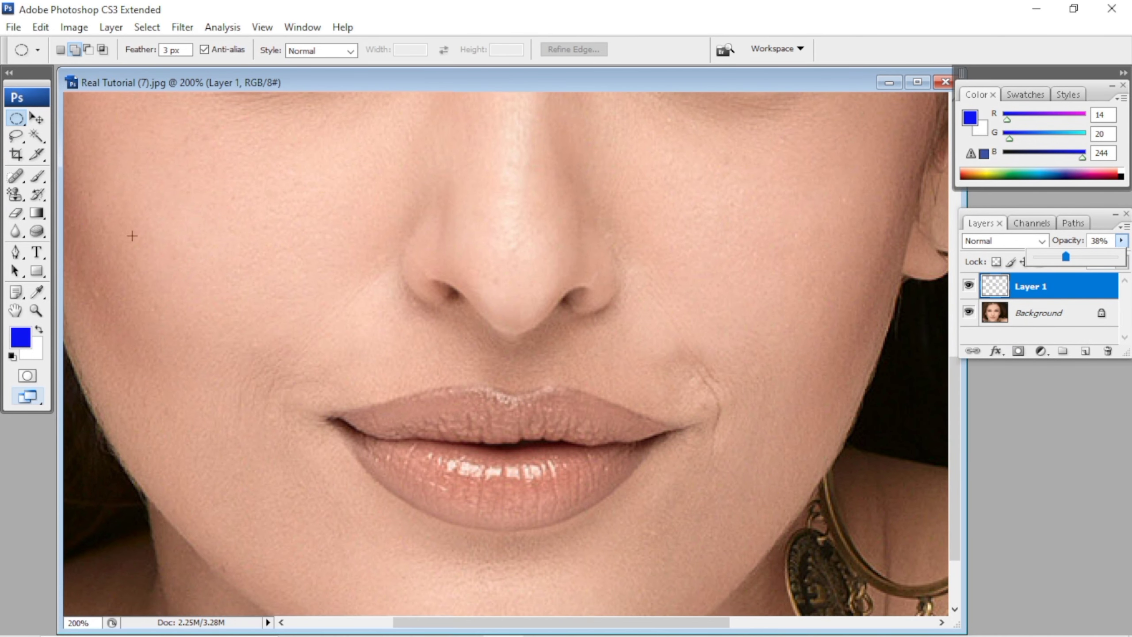
click(16, 252)
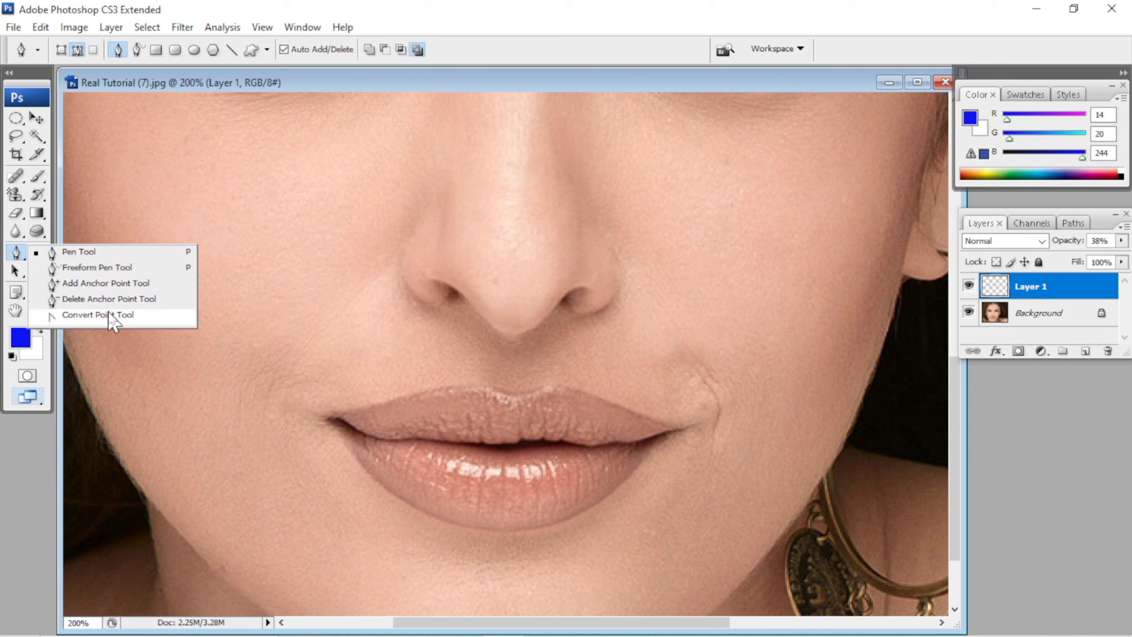
click(85, 253)
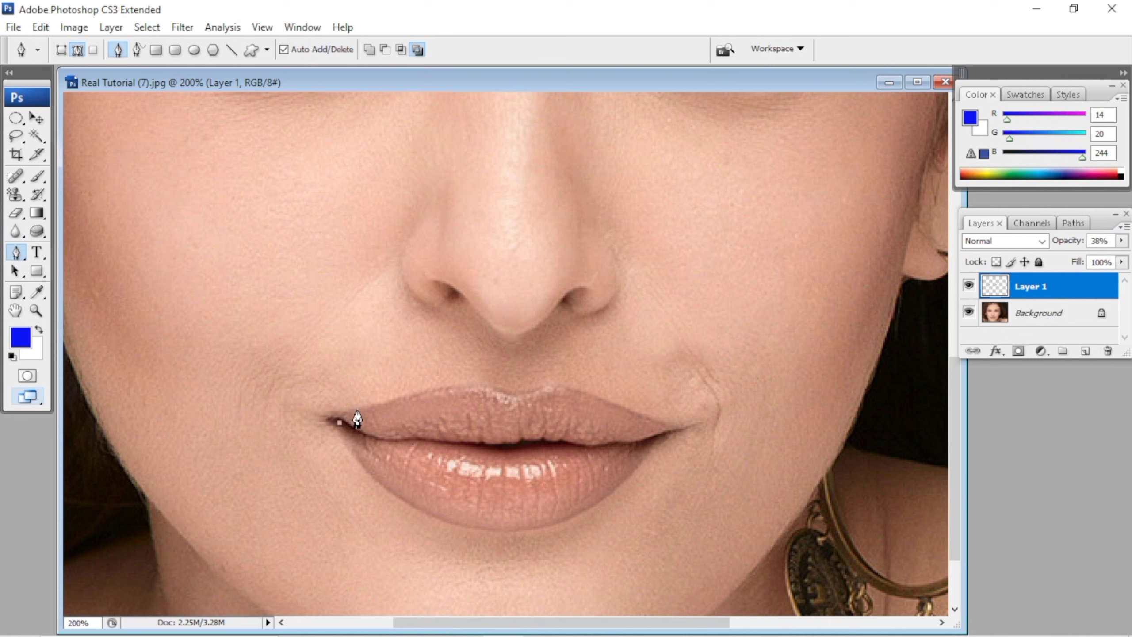
click(383, 404)
click(519, 391)
click(556, 388)
click(626, 411)
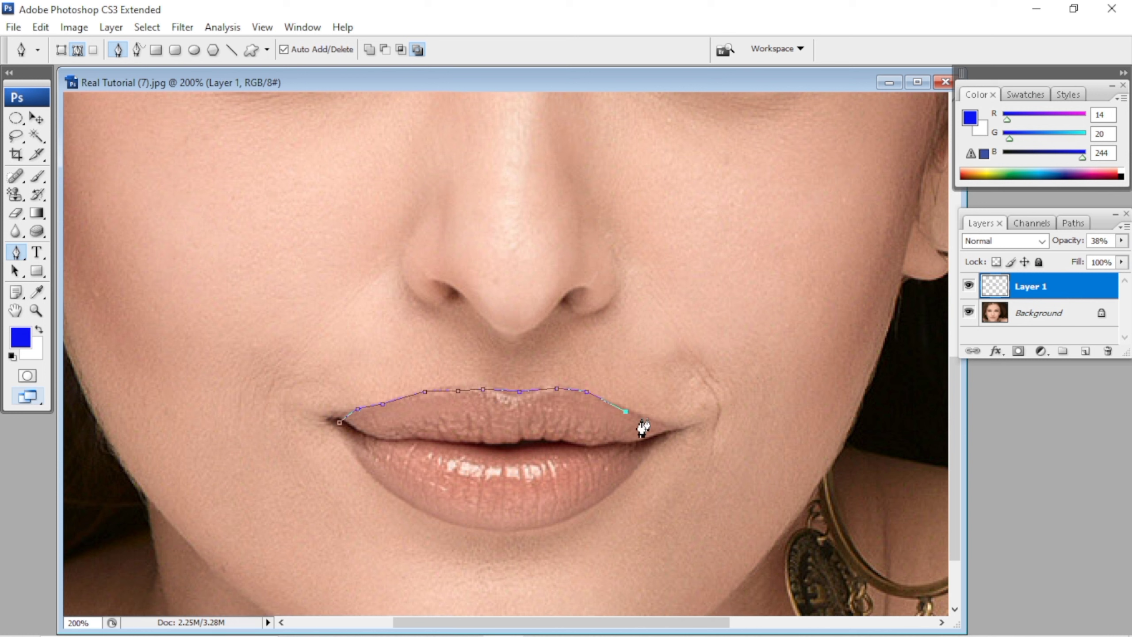
click(671, 430)
click(628, 478)
Trace the lower lip back to the start, close the path and convert it to a selection.
drag(590, 504, 519, 526)
drag(486, 529, 467, 529)
drag(396, 498, 371, 474)
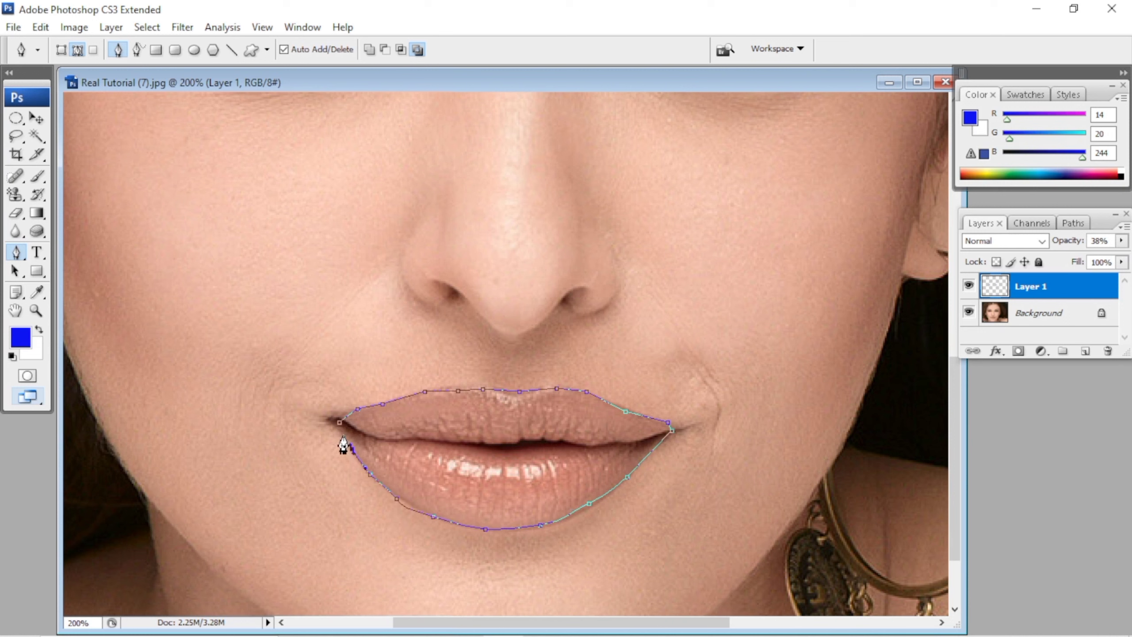
click(339, 422)
key(ctrl+Return)
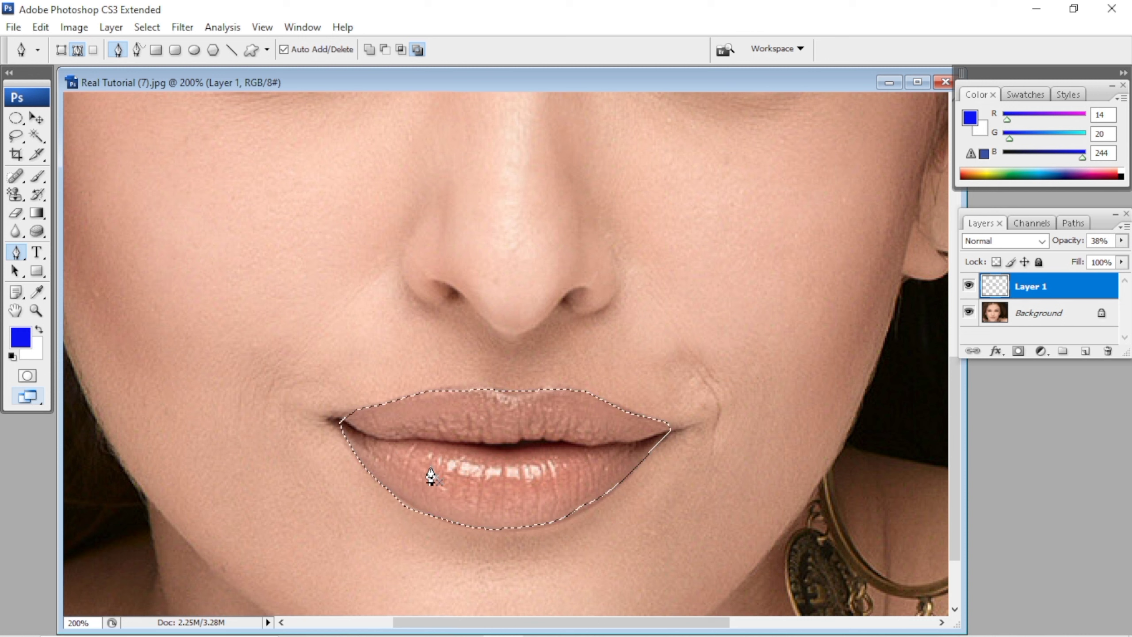
Set the foreground colour to a bright saturated red in the Color Picker.
click(19, 338)
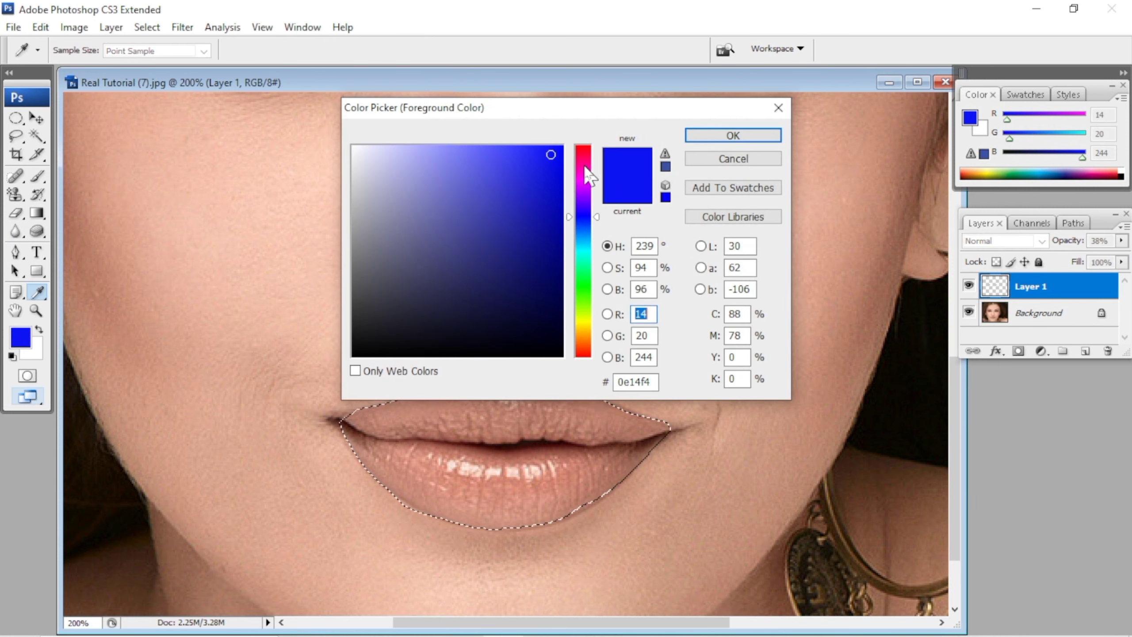
click(585, 154)
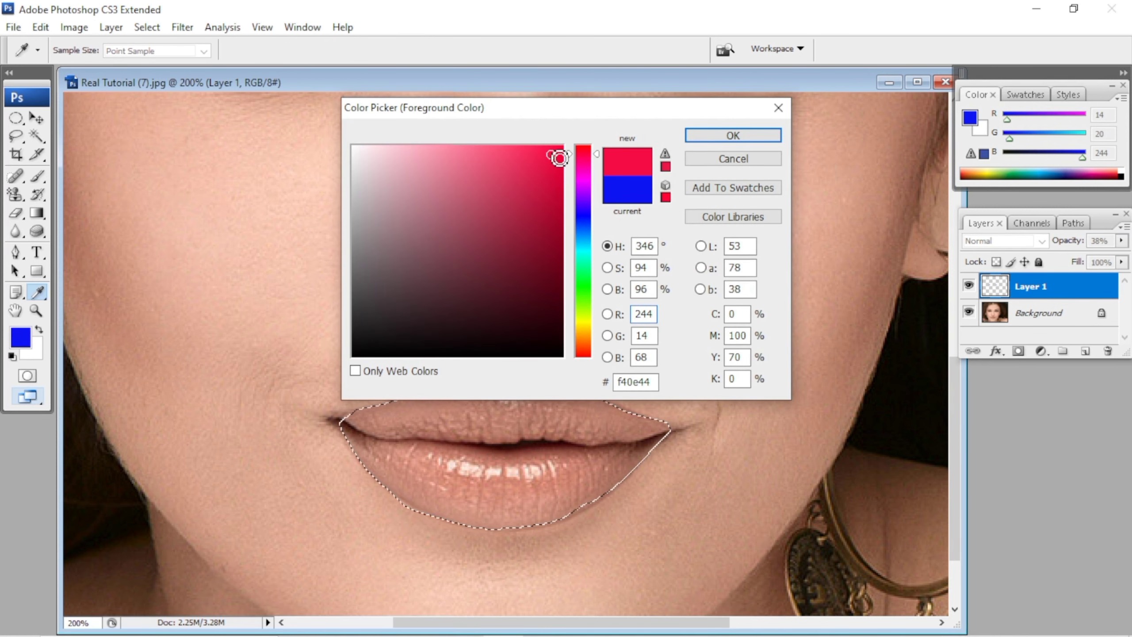
drag(559, 158, 548, 157)
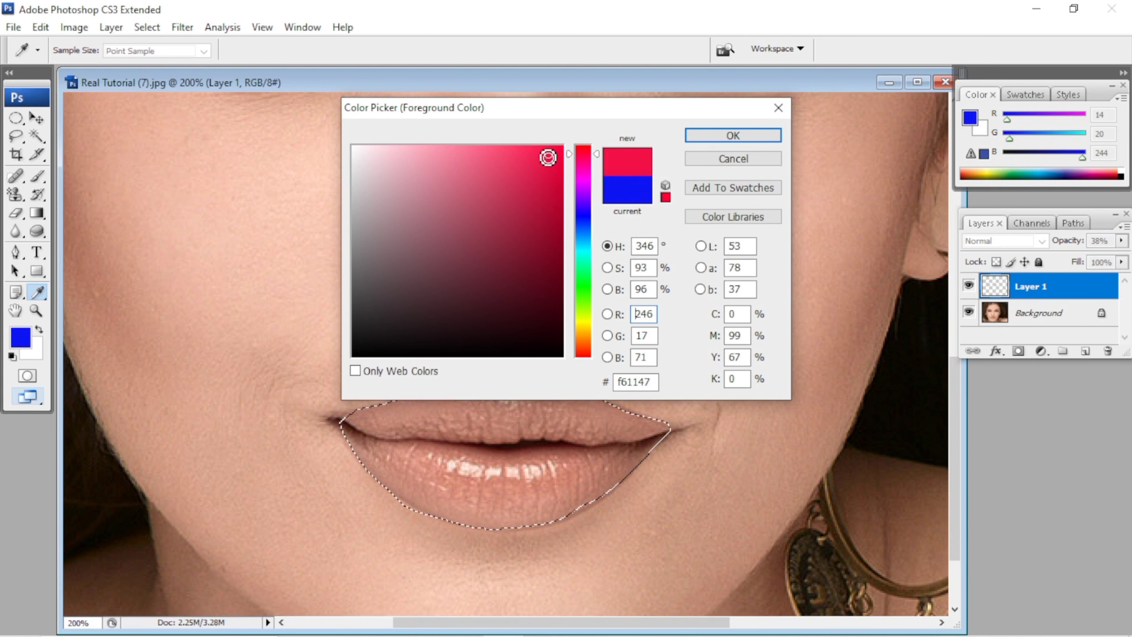
mouse_move(548, 157)
mouse_down()
mouse_move(473, 169)
mouse_move(560, 157)
mouse_up()
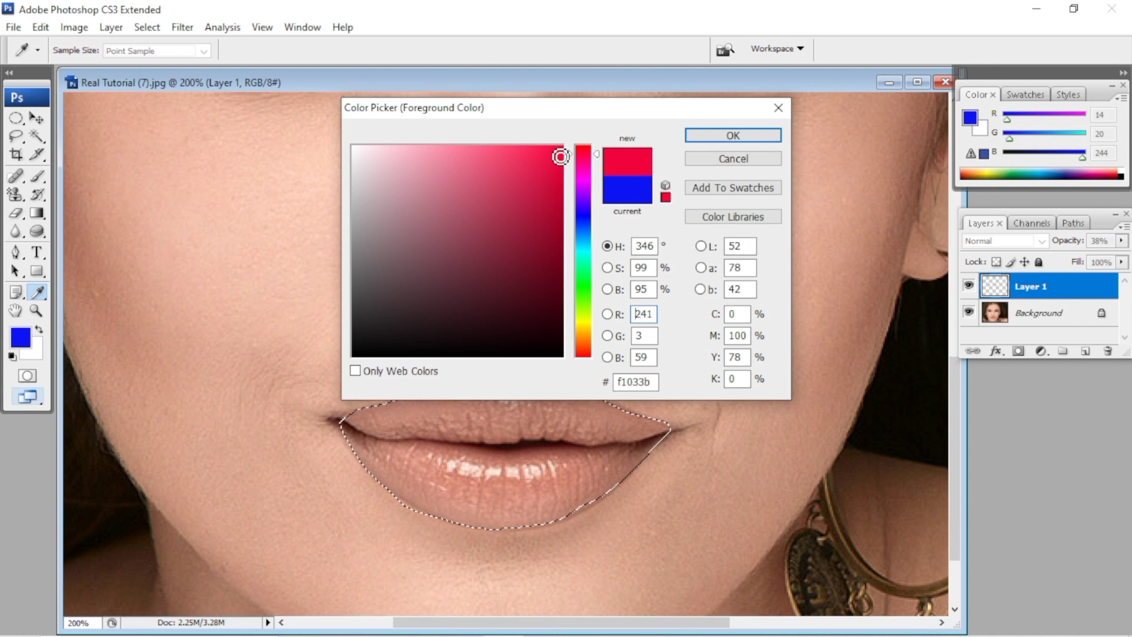
click(729, 138)
Try filling the lip selection with red, then undo the fill.
key(p)
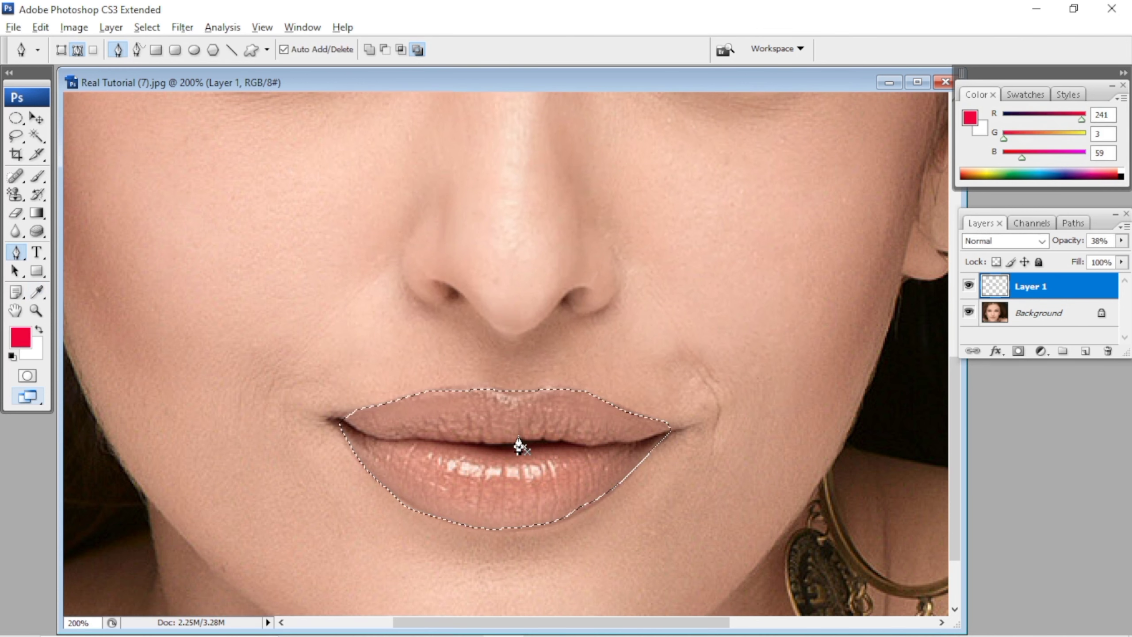
key(alt+BackSpace)
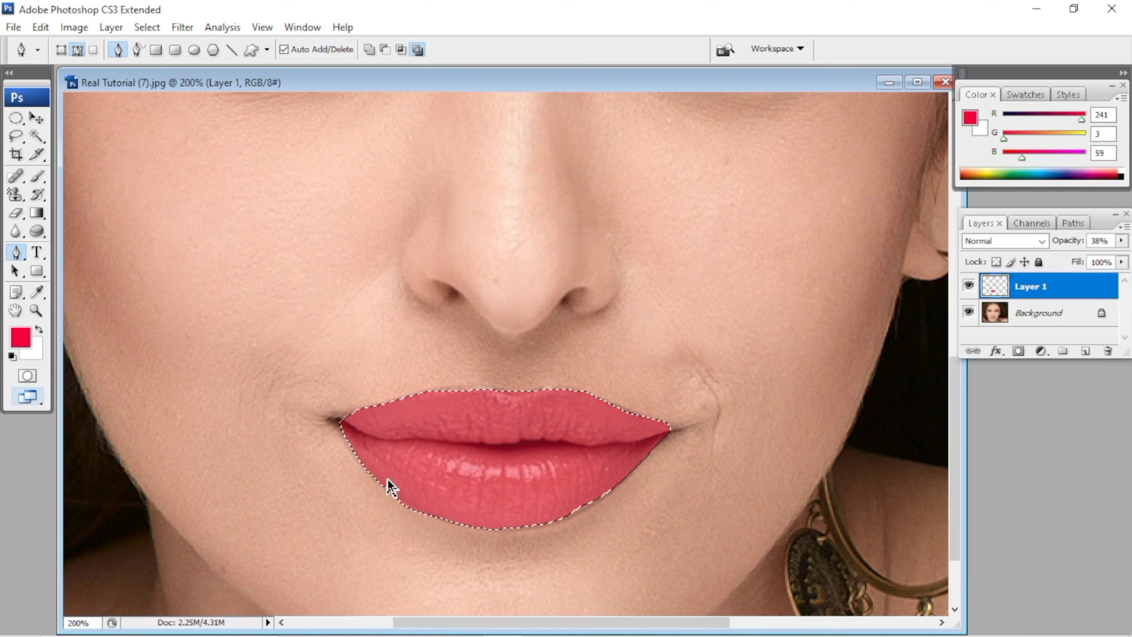
key(Delete)
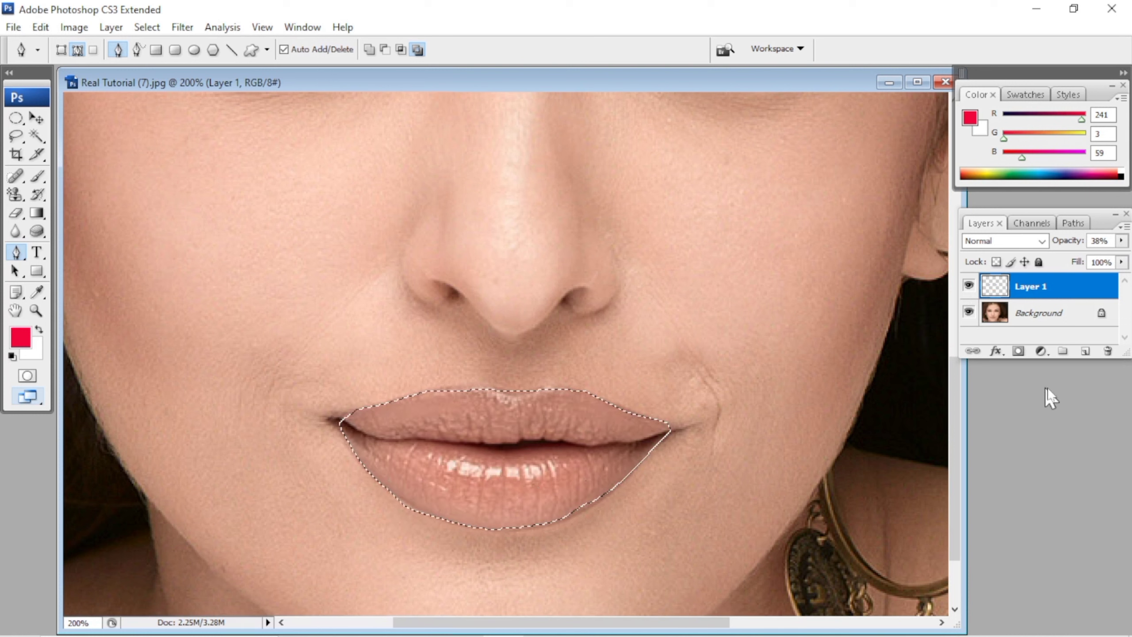
Fill the lip selection with red on a new Layer 2 and lower its opacity.
click(1086, 351)
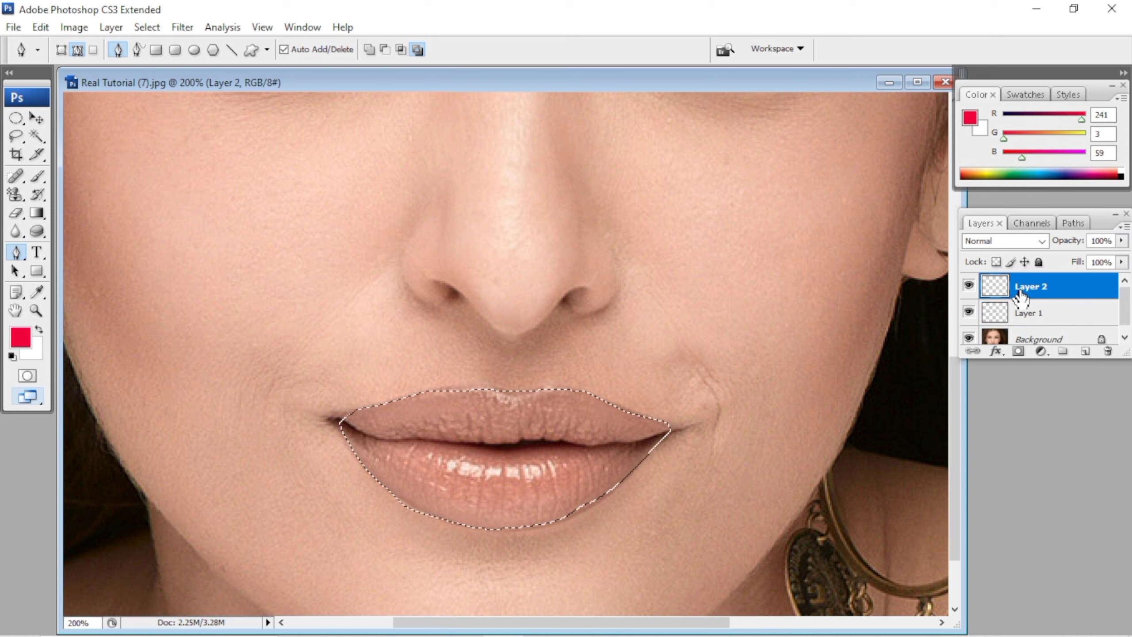
key(alt+BackSpace)
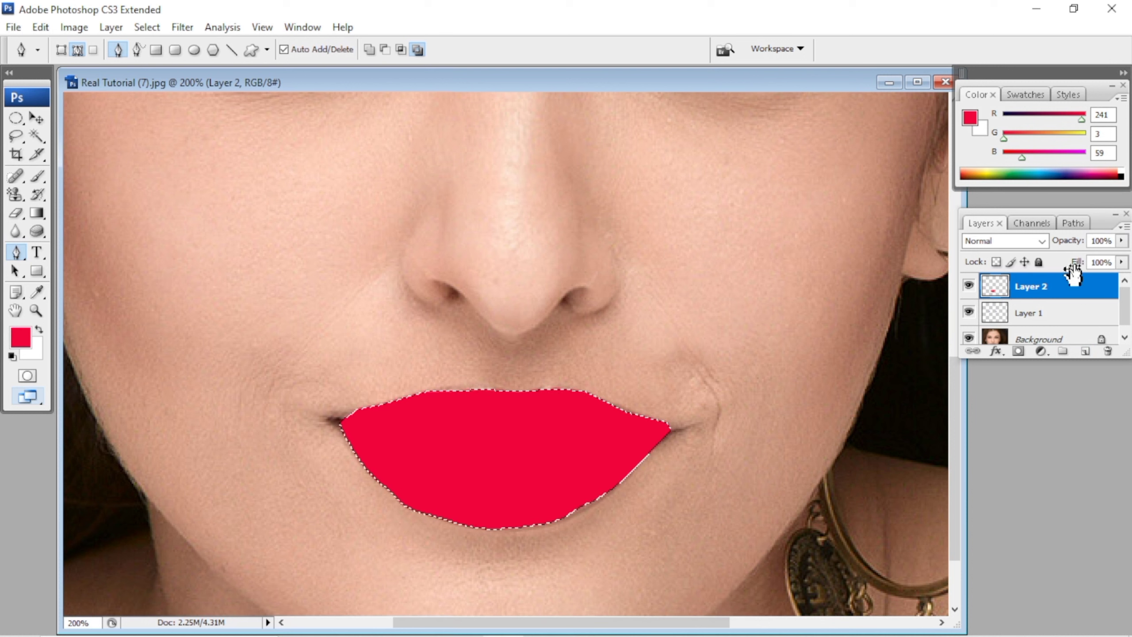
click(1121, 241)
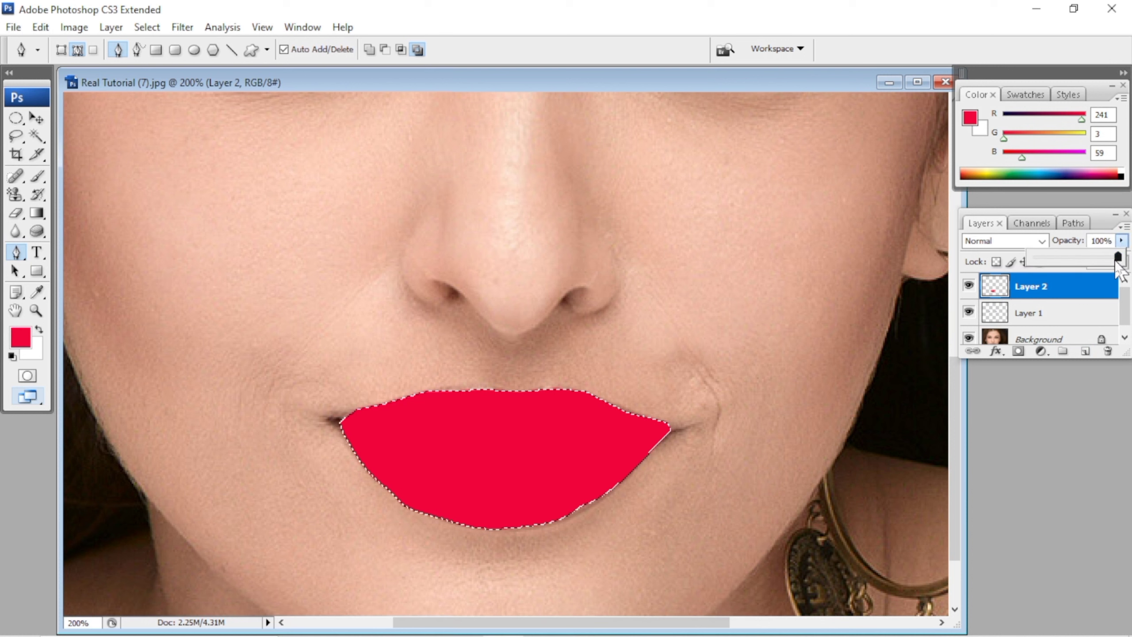
mouse_move(1119, 257)
mouse_down()
mouse_move(1035, 263)
mouse_move(1047, 267)
mouse_up()
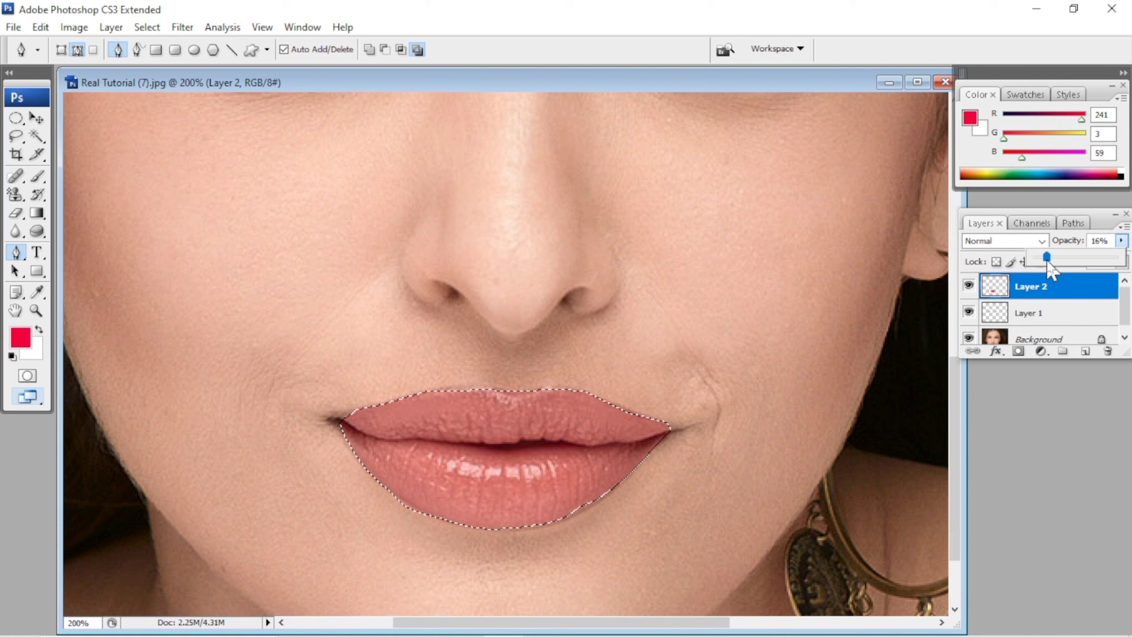
drag(1048, 269, 1053, 268)
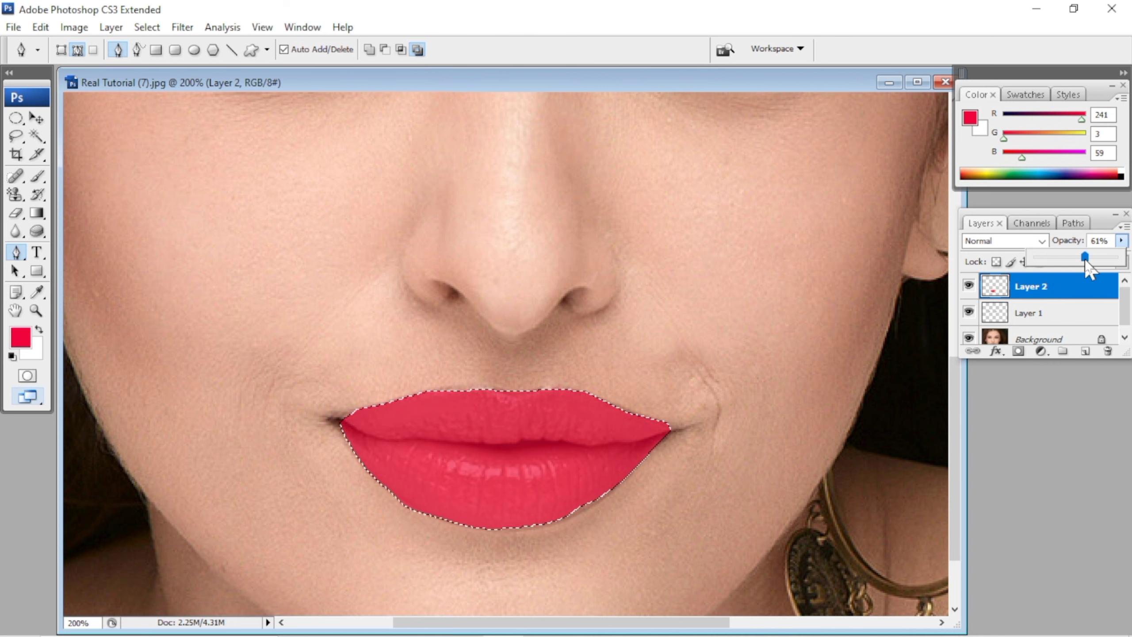
Fine-tune Layer 2's opacity to exactly 27%.
scroll(561, 318, up, 2)
scroll(561, 319, up, 3)
scroll(561, 318, up, 1)
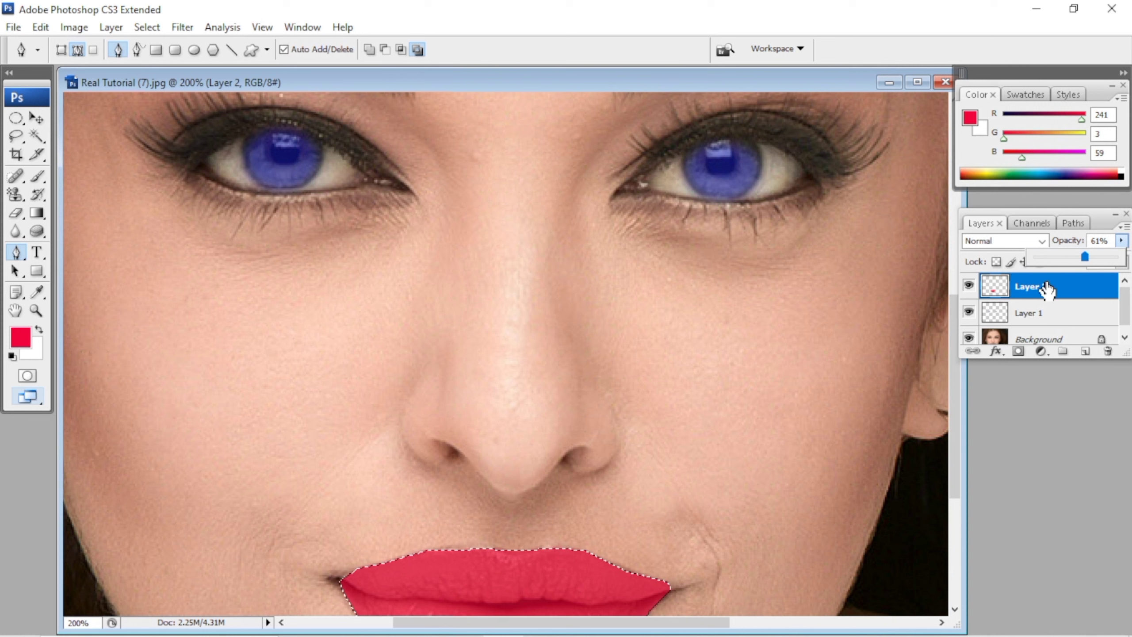
scroll(1047, 289, down, 1)
scroll(618, 497, down, 2)
scroll(568, 493, down, 1)
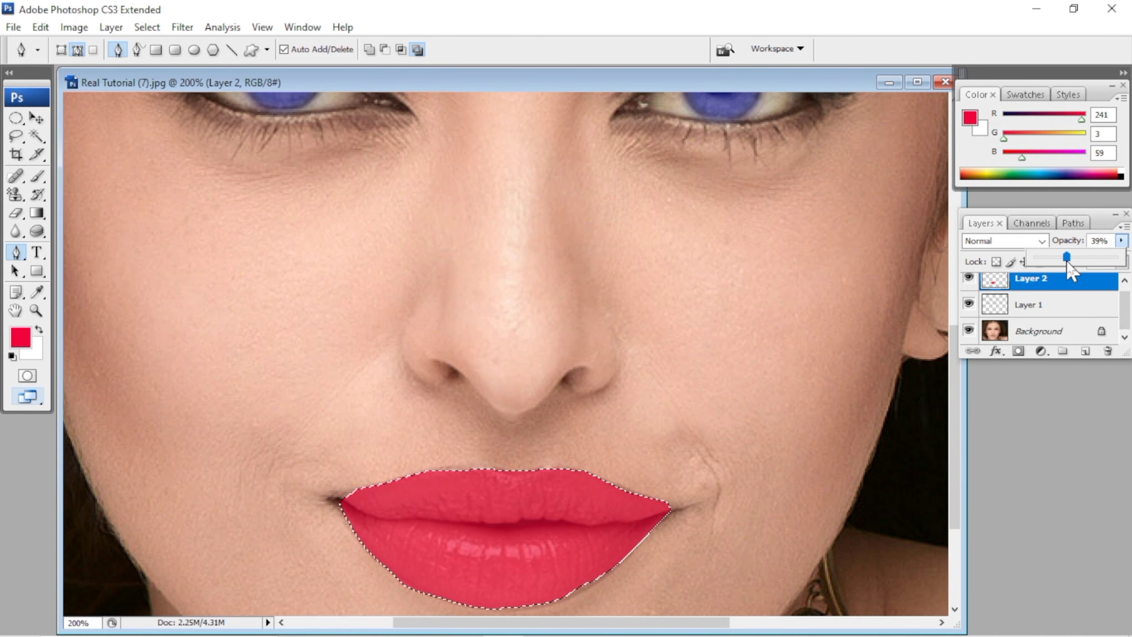
drag(1062, 264, 1057, 264)
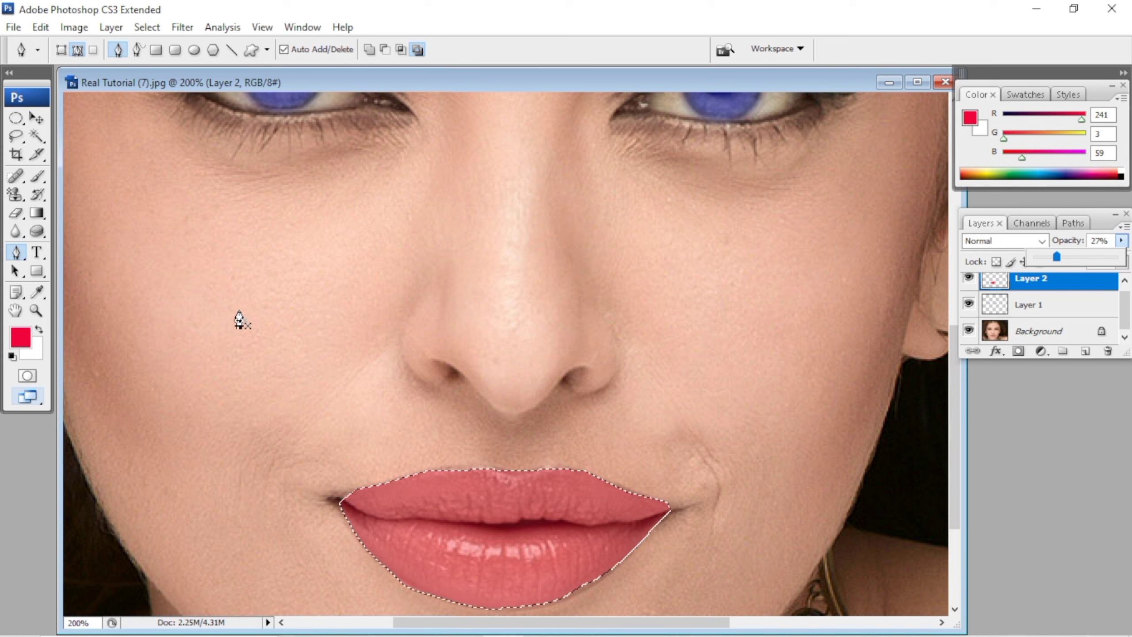
Deselect the lips and view the image at 100%.
key(ctrl+d)
scroll(346, 470, down, 5)
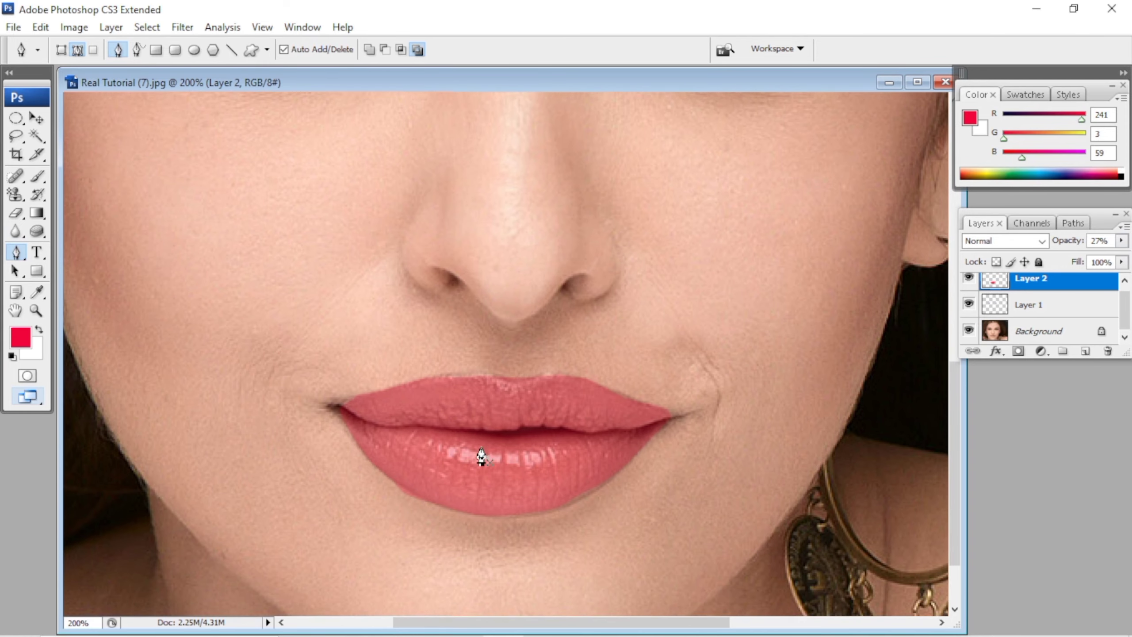
scroll(529, 434, up, 2)
scroll(529, 435, up, 1)
scroll(529, 434, up, 2)
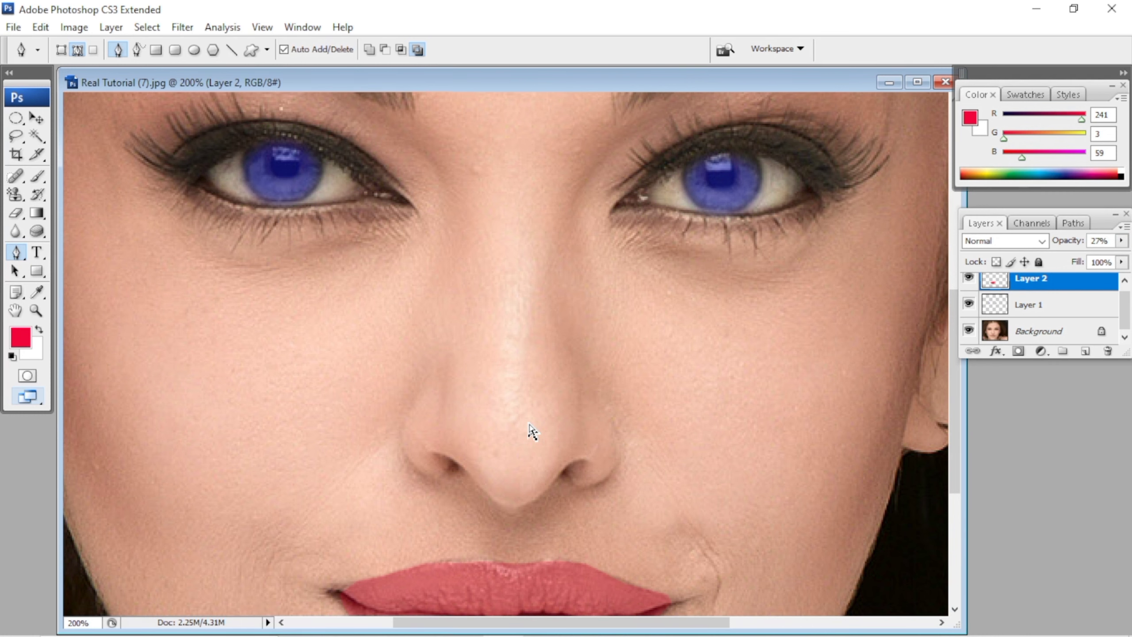
key(ctrl+minus)
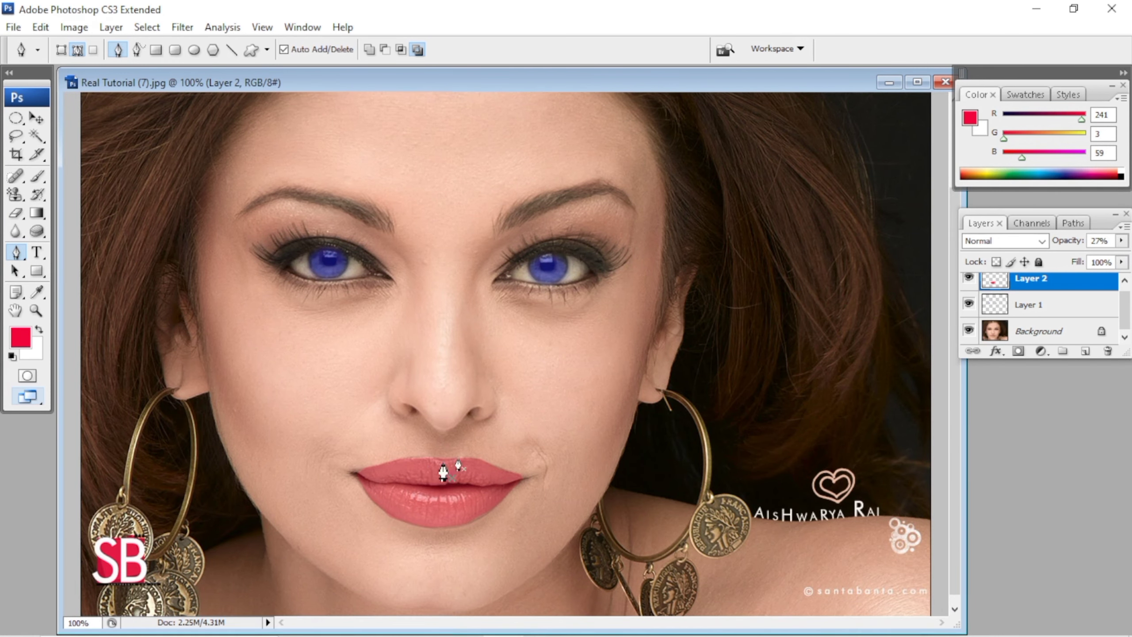
Switch to Layer 1 and drop the blue iris tint's opacity to 27%.
click(1121, 241)
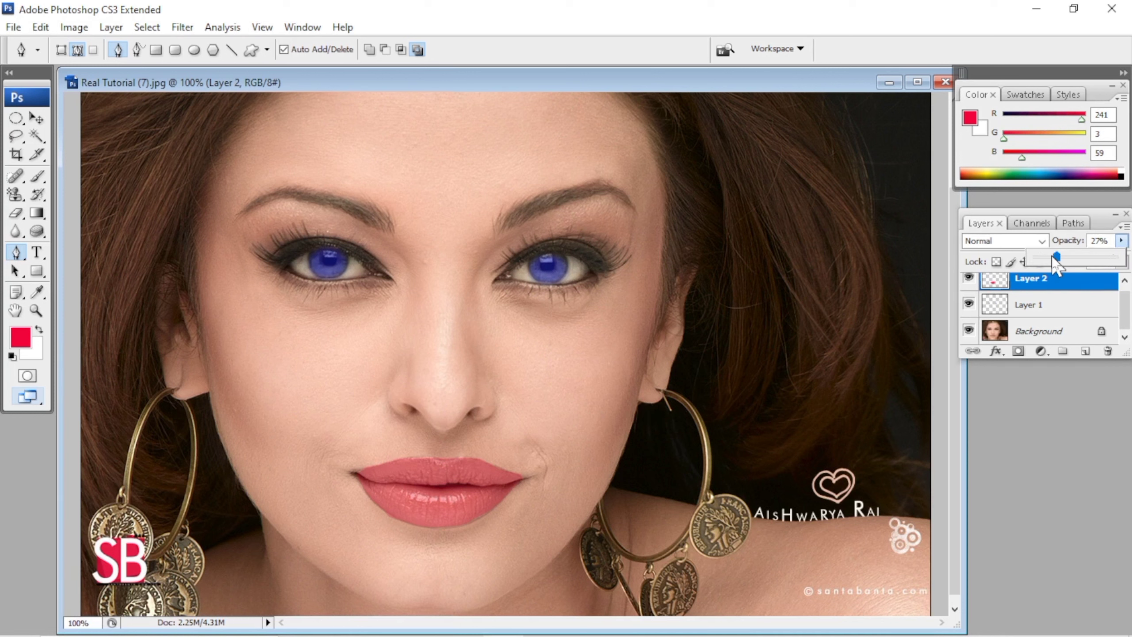
click(1029, 310)
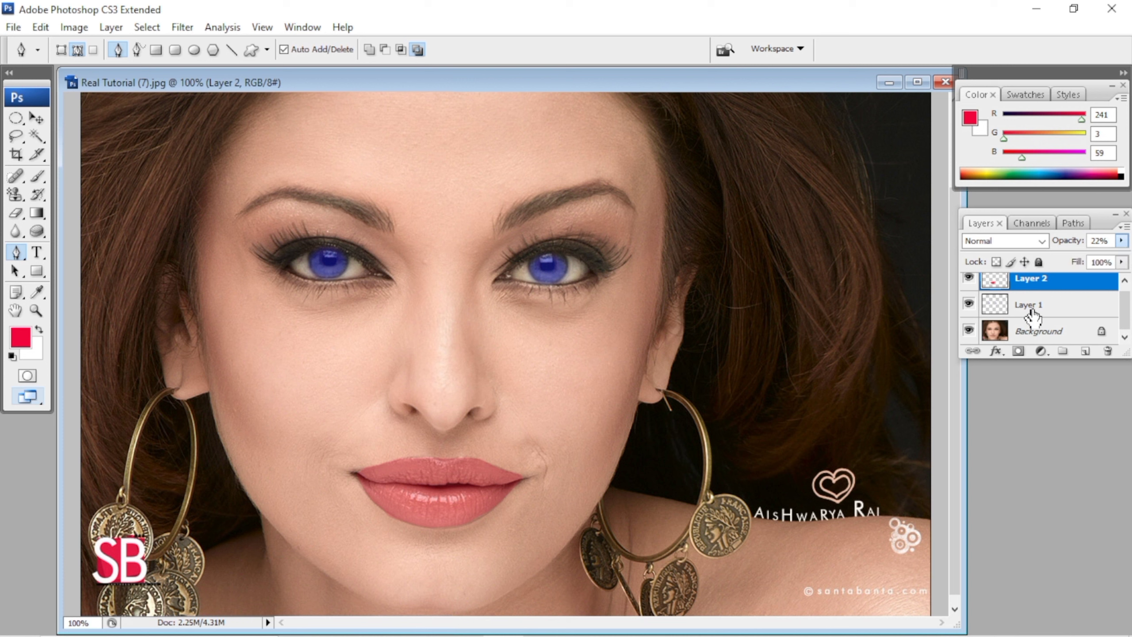
click(1121, 241)
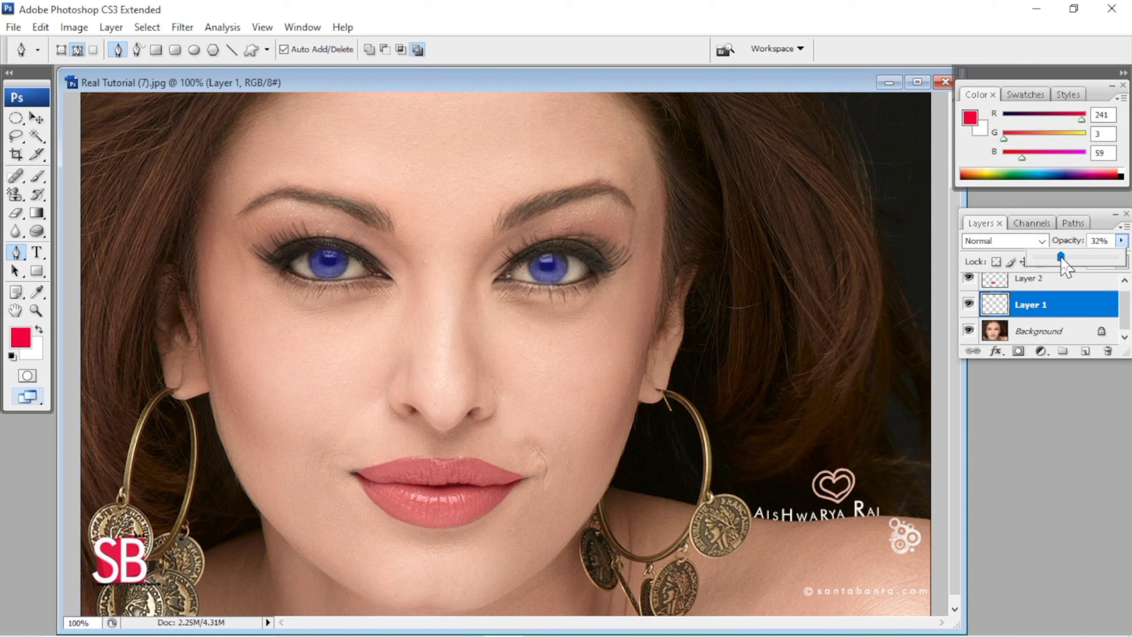
mouse_move(1061, 259)
mouse_down()
mouse_move(1071, 260)
mouse_move(1043, 261)
mouse_move(1058, 263)
mouse_up()
scroll(473, 437, down, 1)
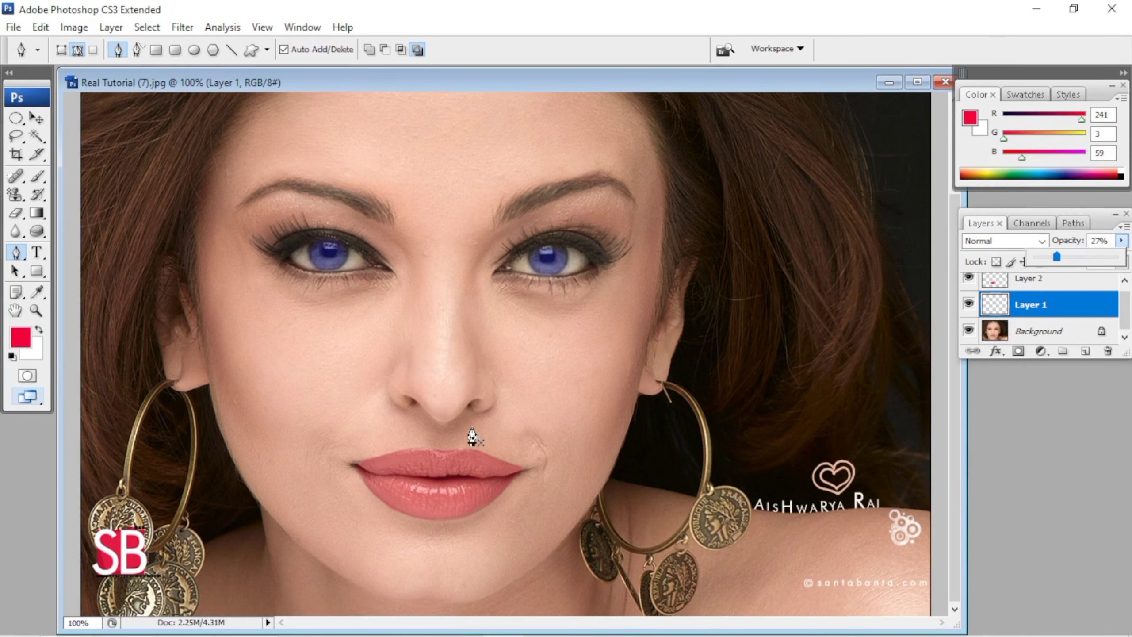